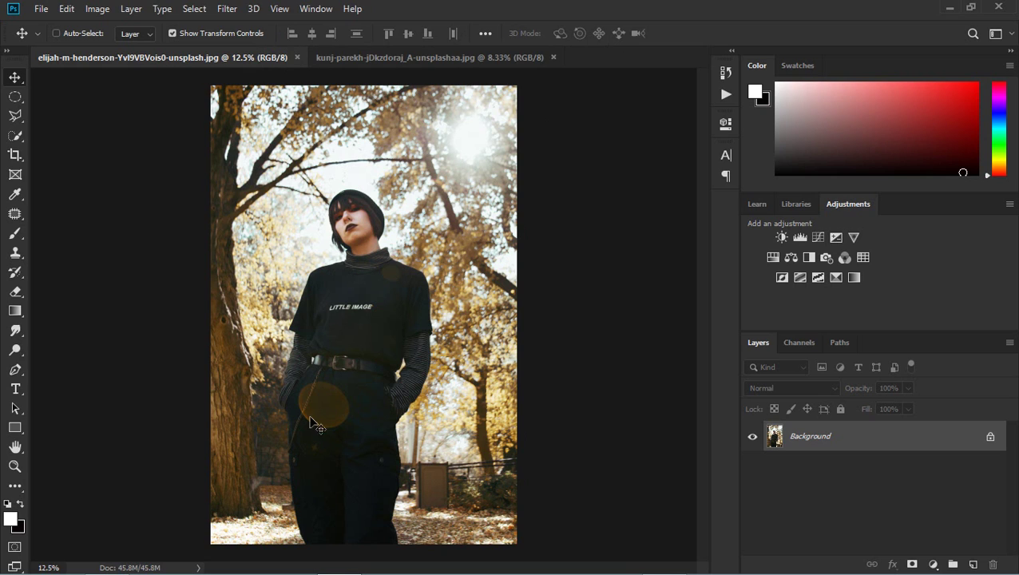
In the second open photo, the woman among green plants, apply a Curves adjustment with a point at input 127, output 130
mouse_move(339, 559)
click(407, 56)
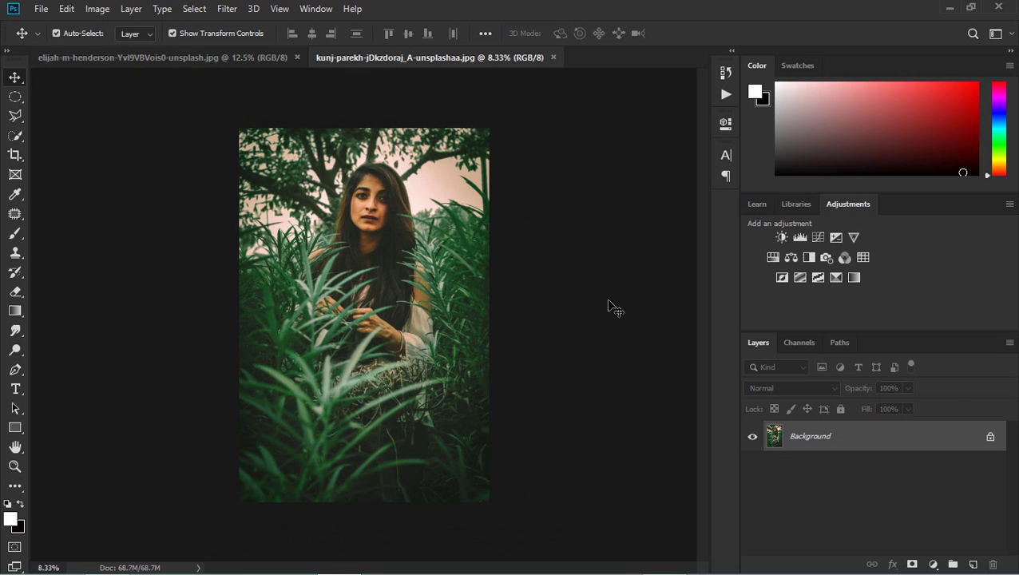
key(ctrl+m)
click(619, 228)
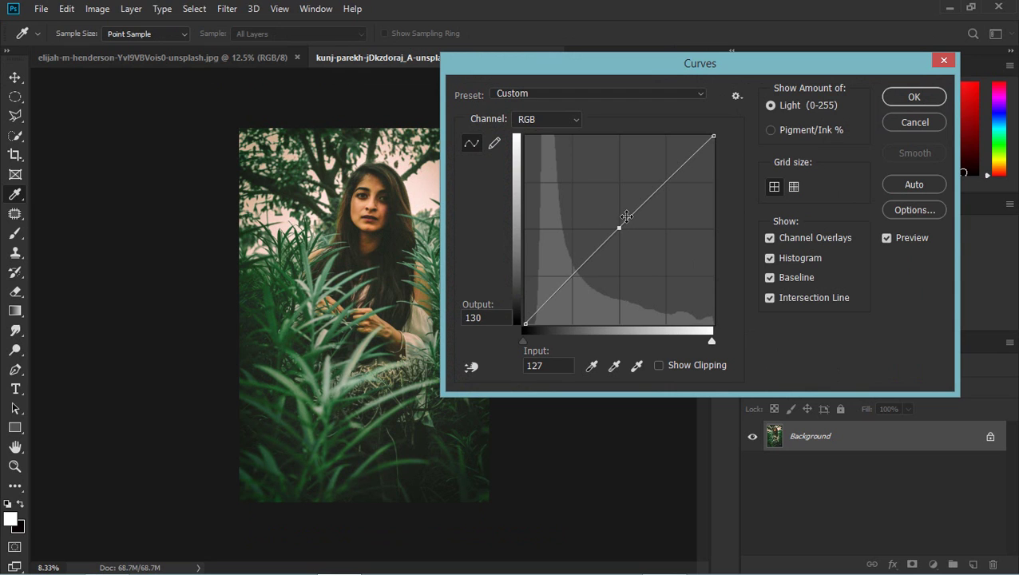
click(888, 96)
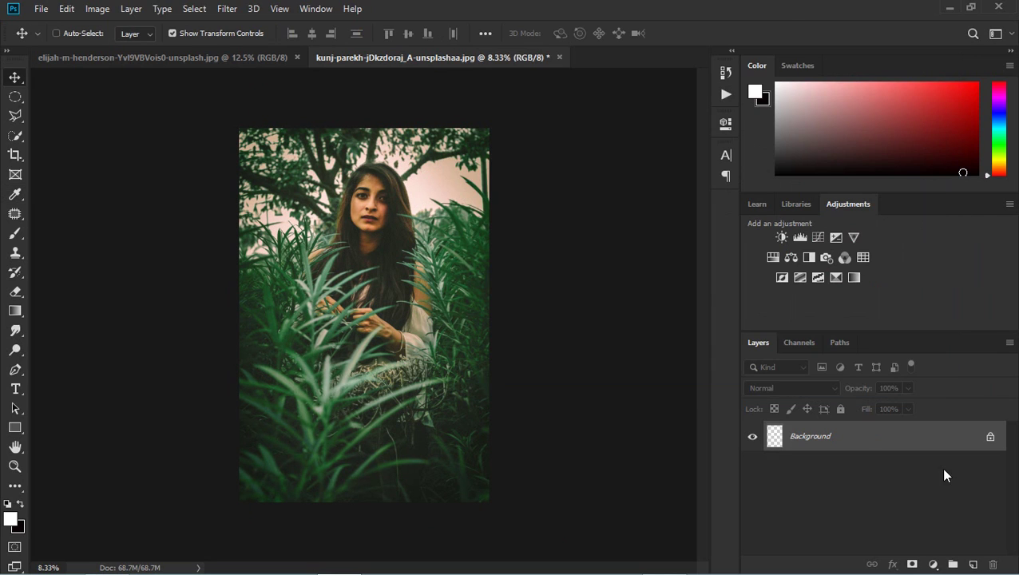
Add a new layer above the Background and try to apply the Lens Flare filter to it
click(969, 564)
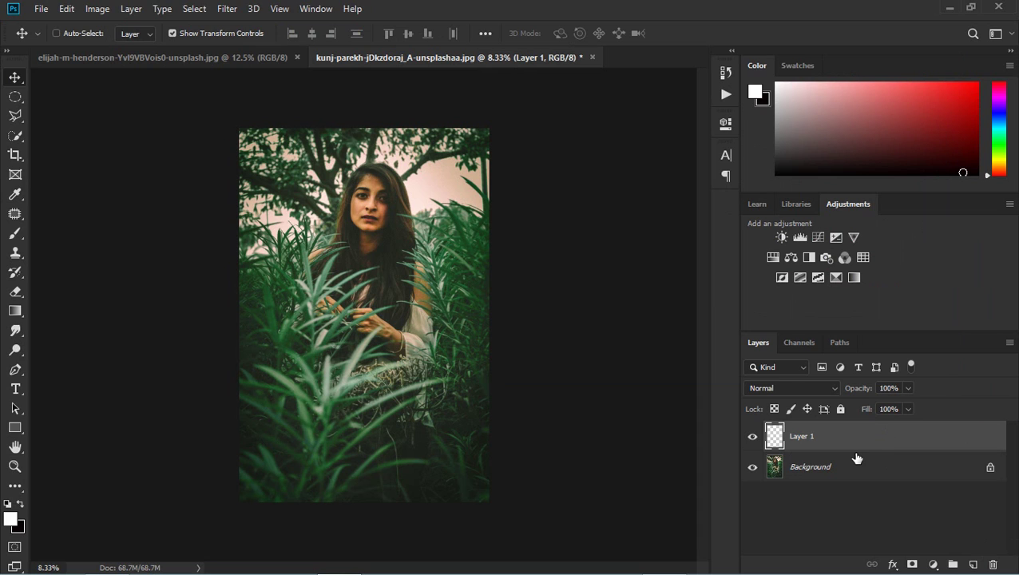
click(227, 8)
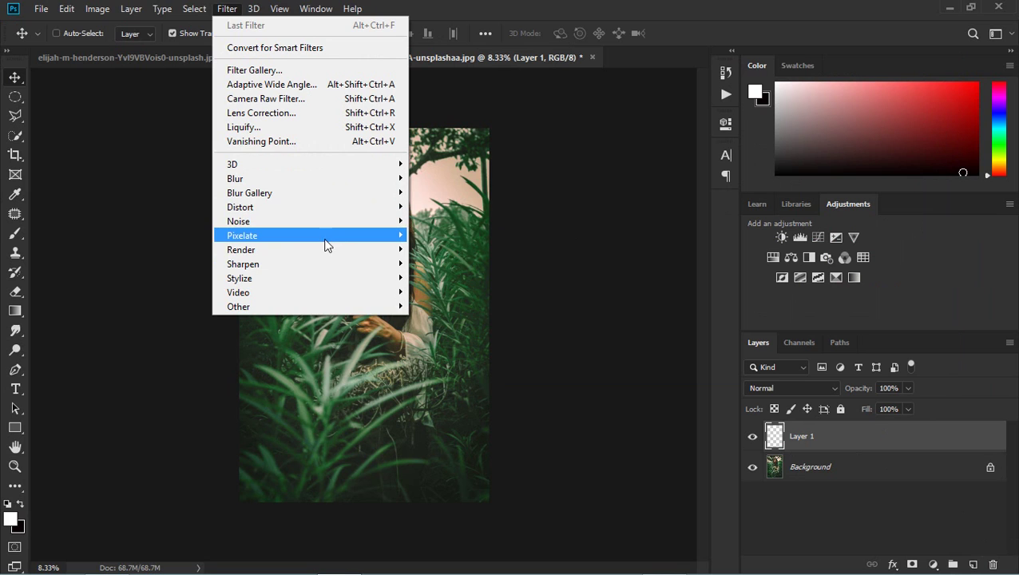
mouse_move(324, 250)
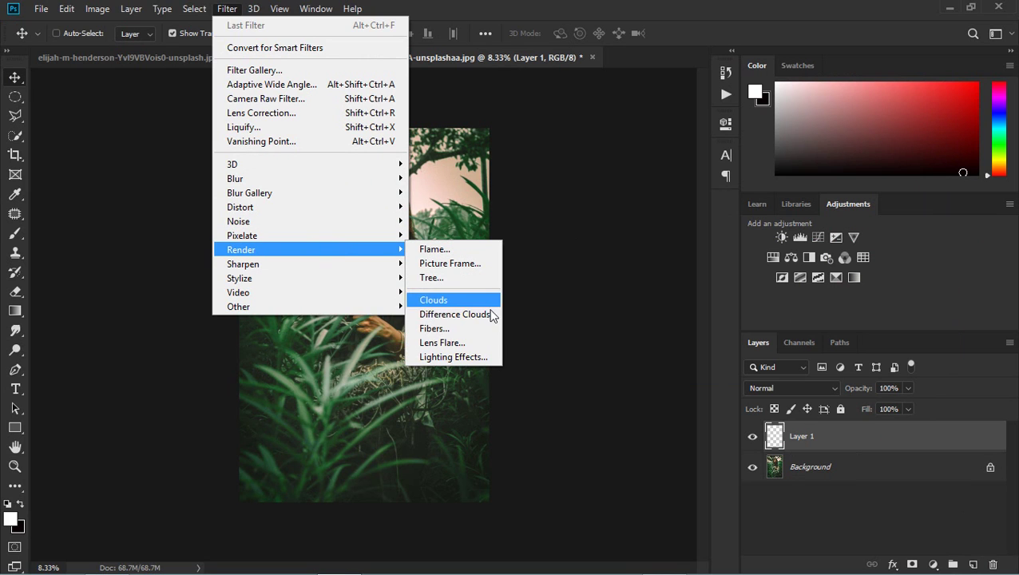
click(441, 350)
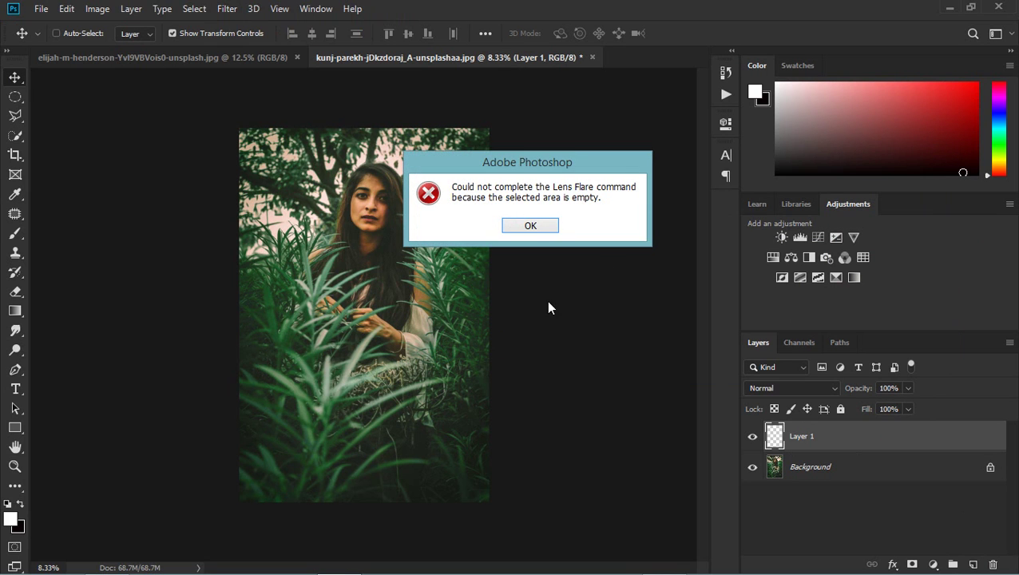
click(552, 229)
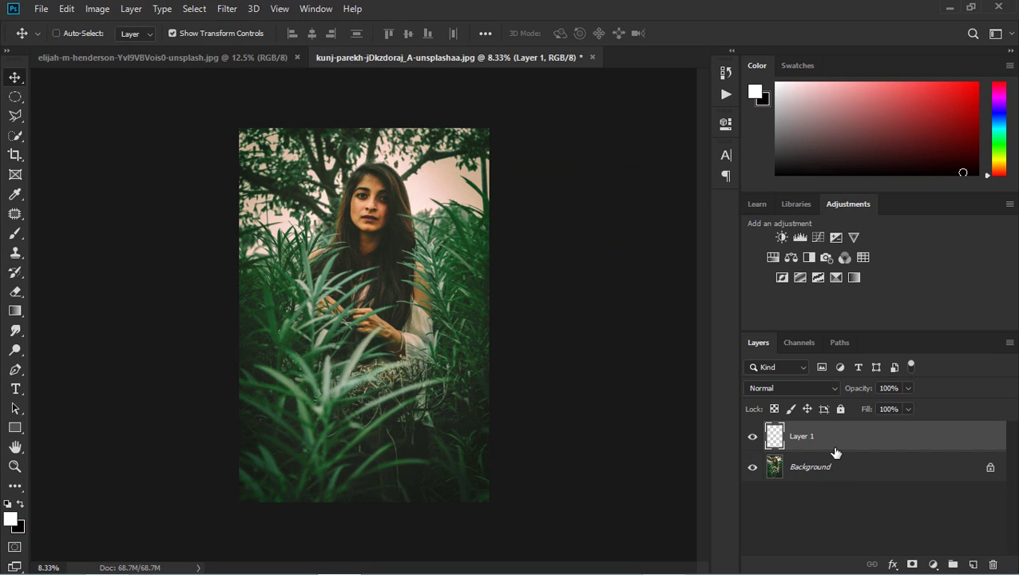
Fill Layer 1 with 50% Gray in Normal mode at 100% opacity
click(66, 9)
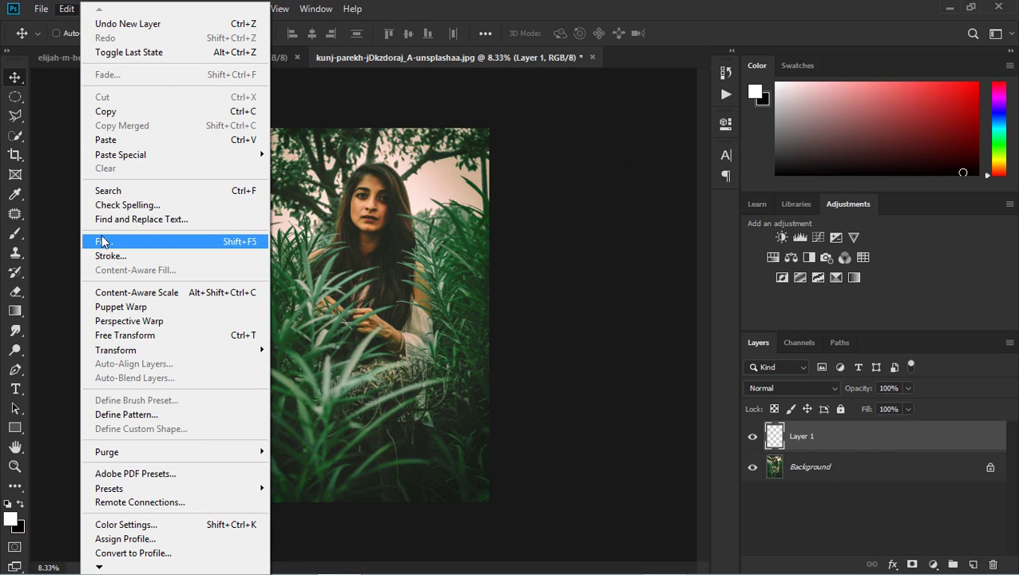
click(102, 239)
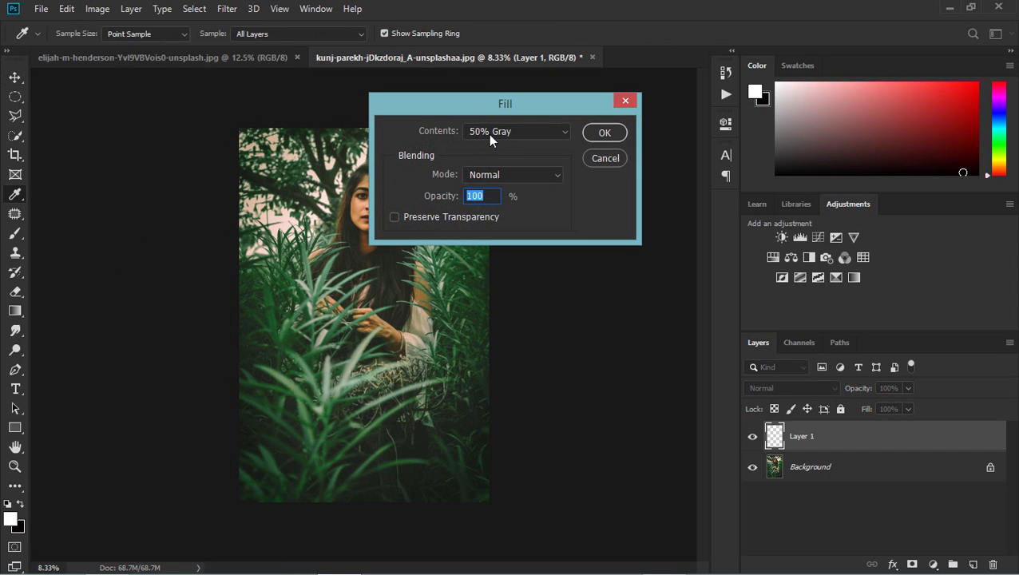
click(618, 135)
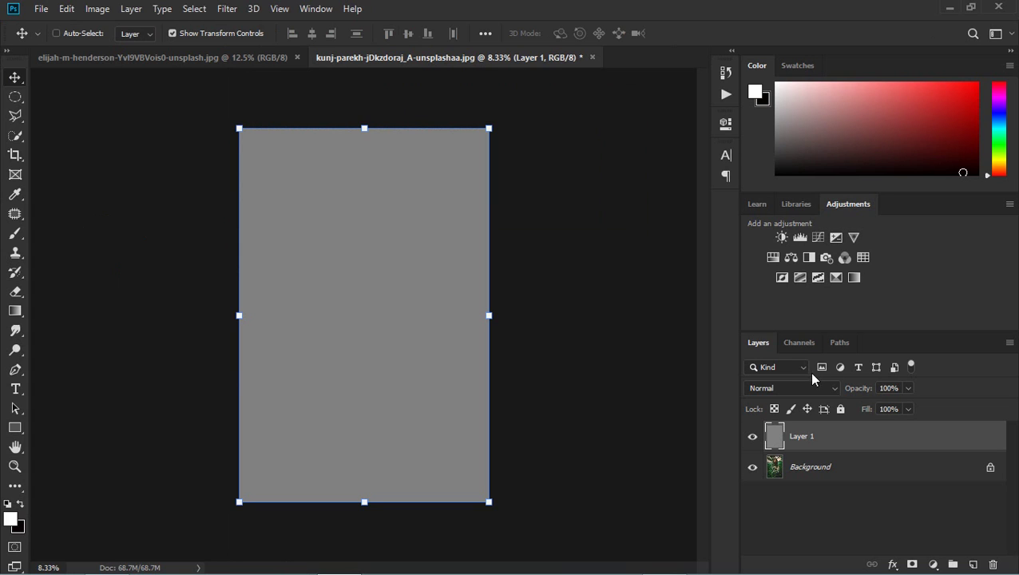
Set the gray layer's blend mode to Soft Light
click(794, 390)
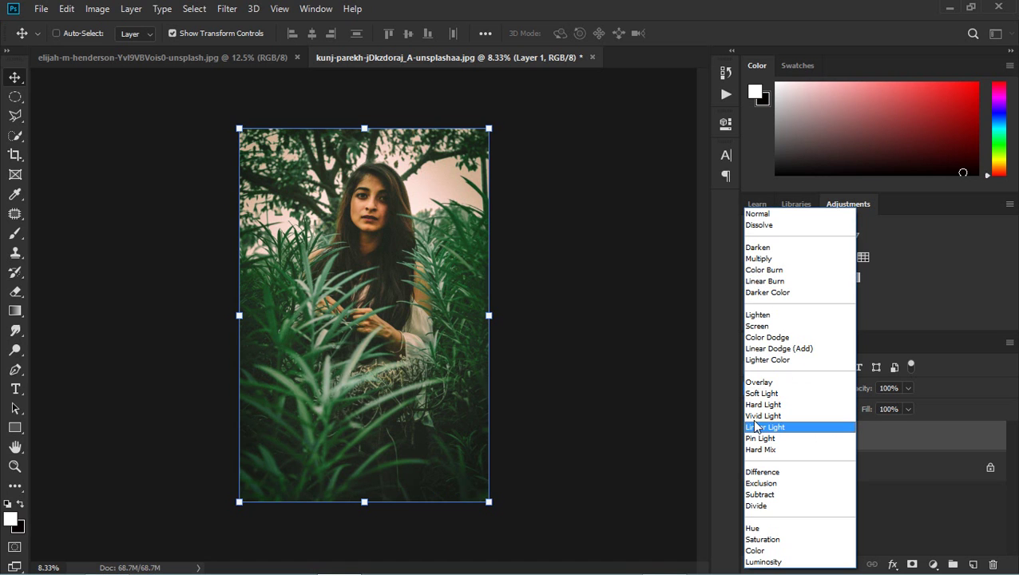
click(759, 393)
click(755, 389)
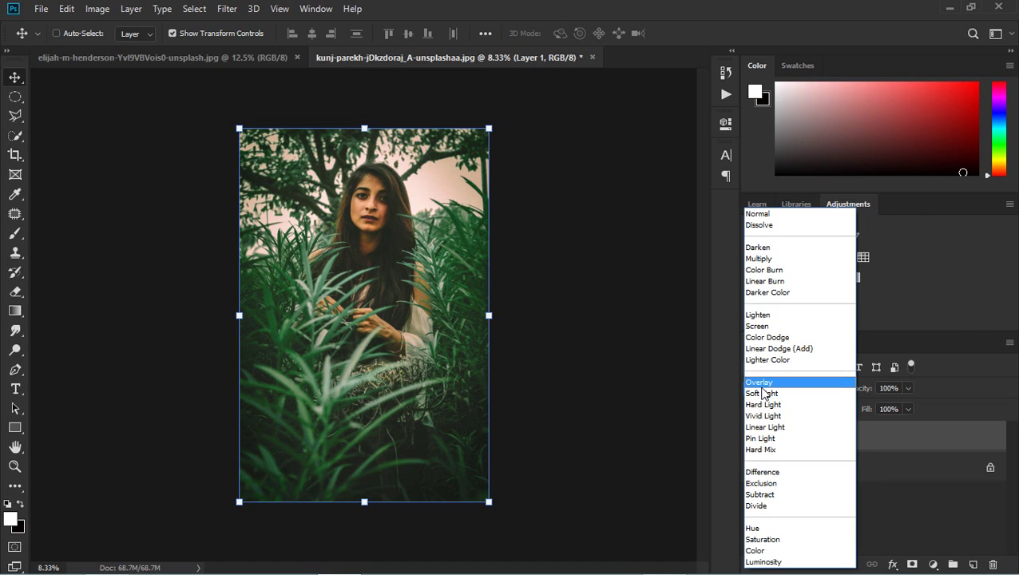
click(617, 369)
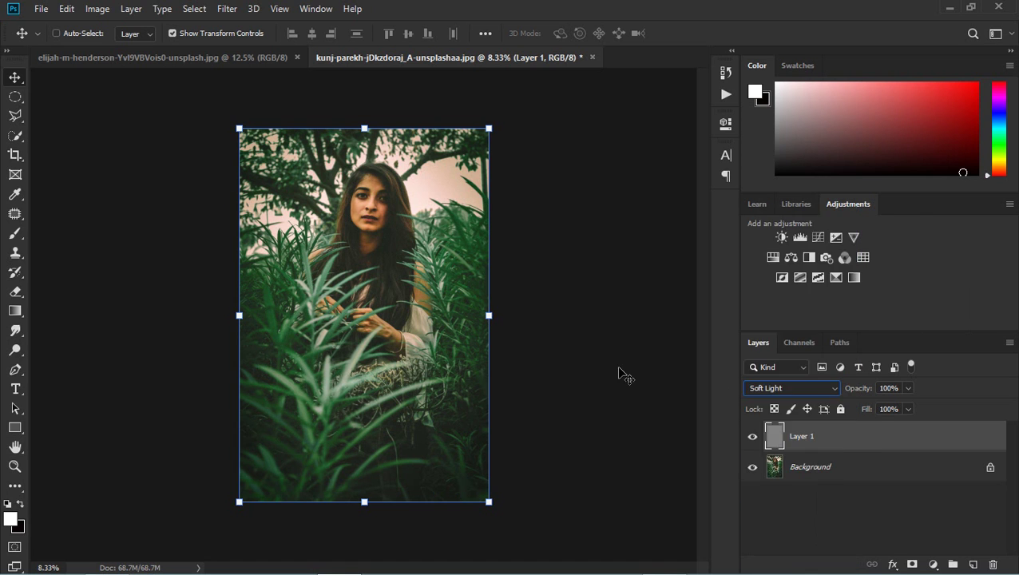
Start a Lens Flare filter on the gray layer and place the flare center near the upper-right corner of its preview
click(15, 114)
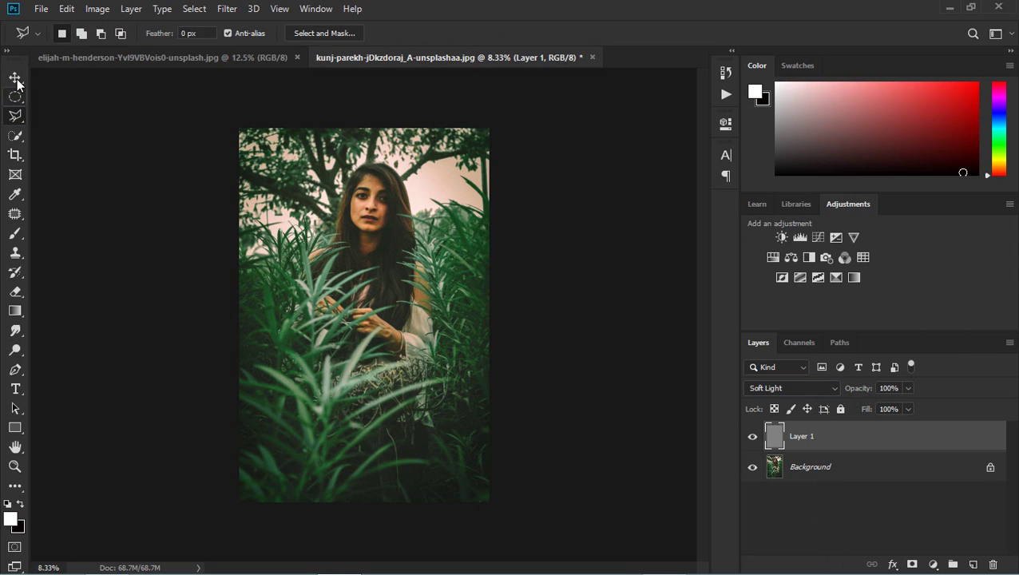
click(15, 77)
click(230, 9)
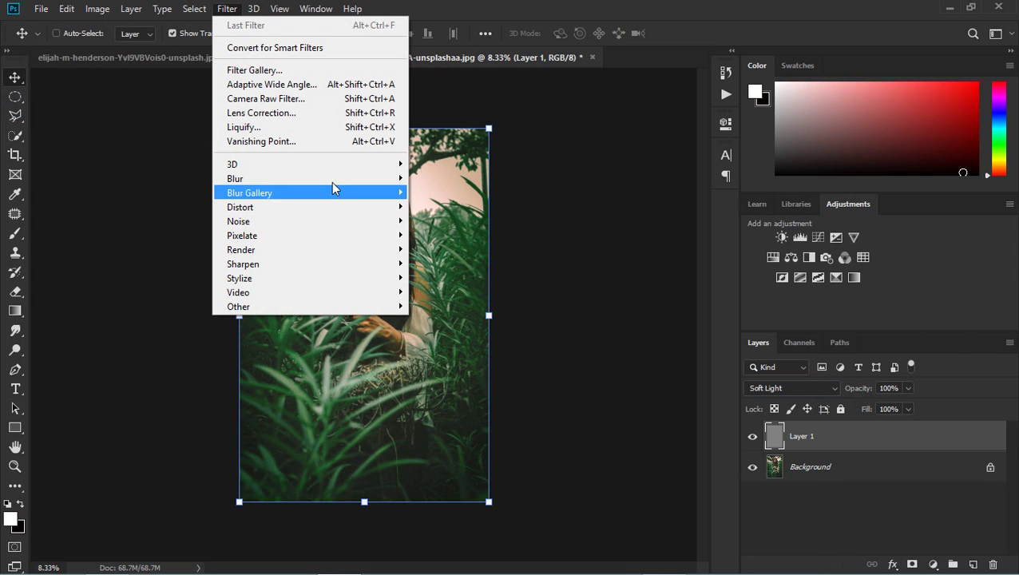
click(330, 252)
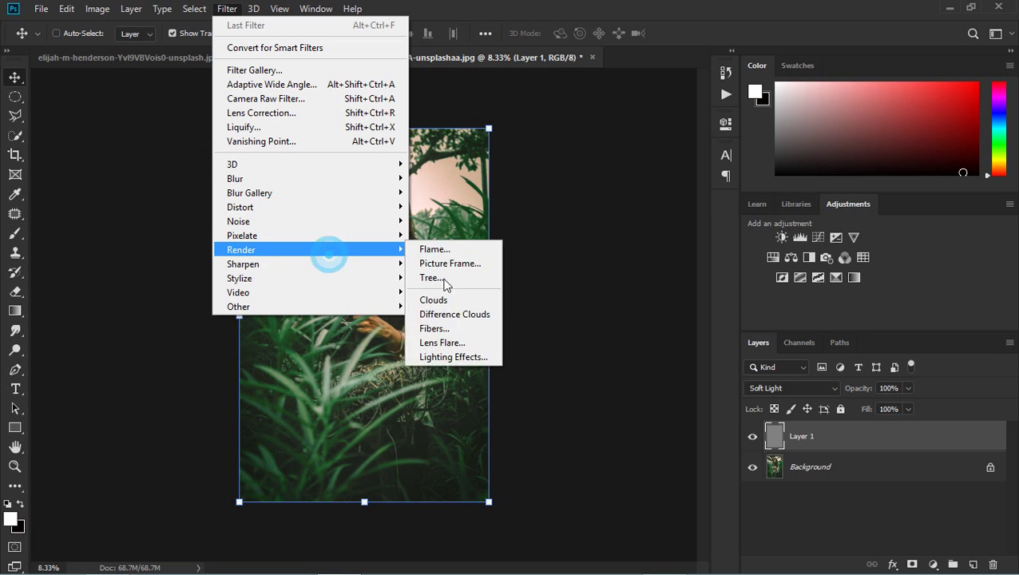
click(452, 344)
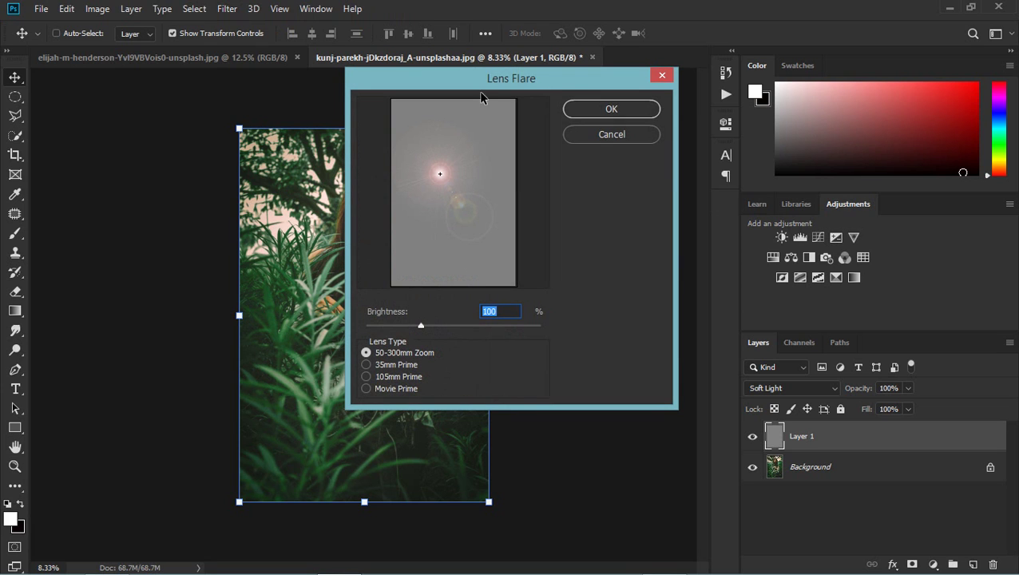
drag(451, 177, 505, 122)
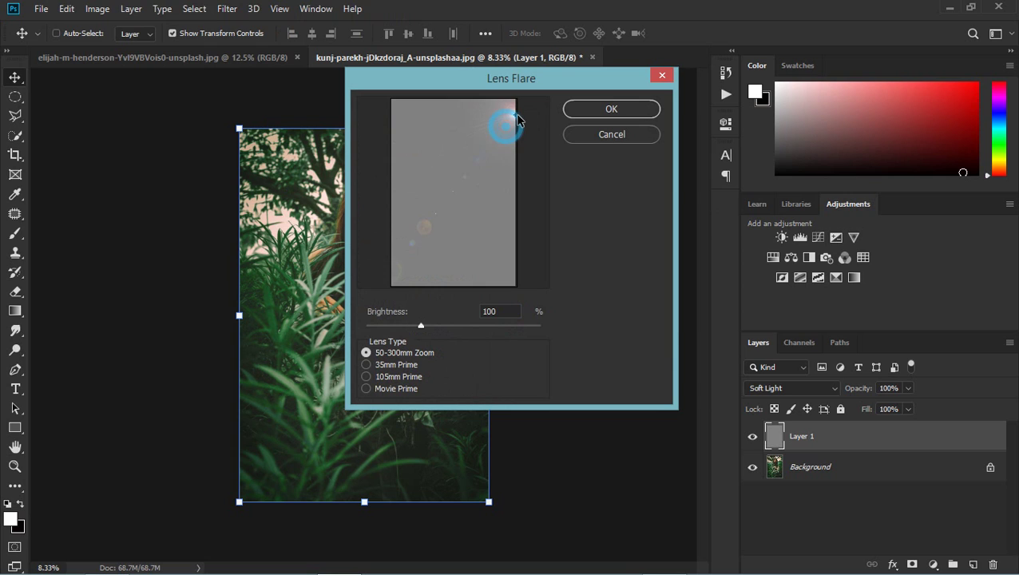
Compare the lens types, then apply the flare with 105mm Prime at 143% brightness
click(384, 366)
click(375, 390)
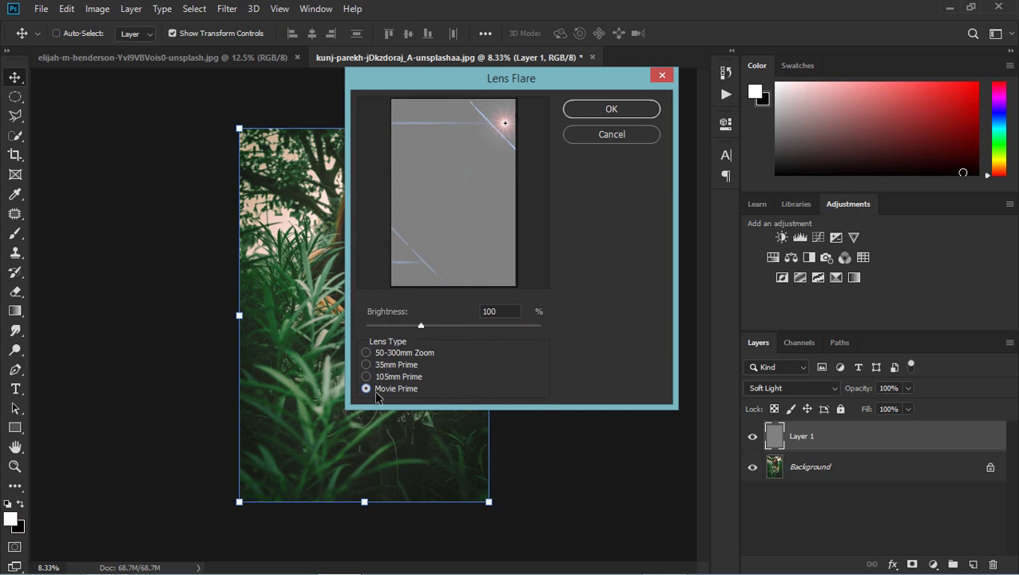
click(381, 378)
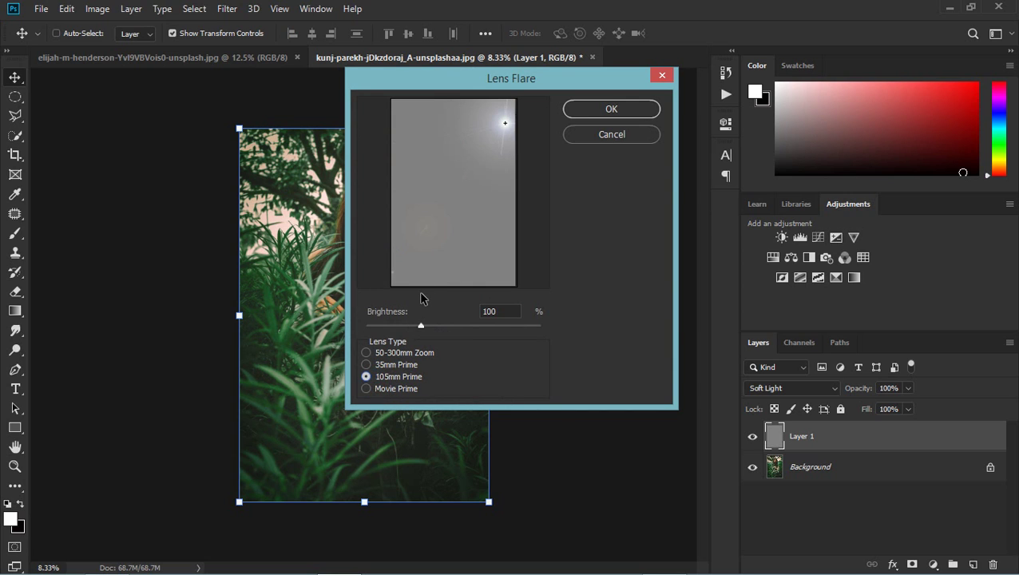
click(401, 353)
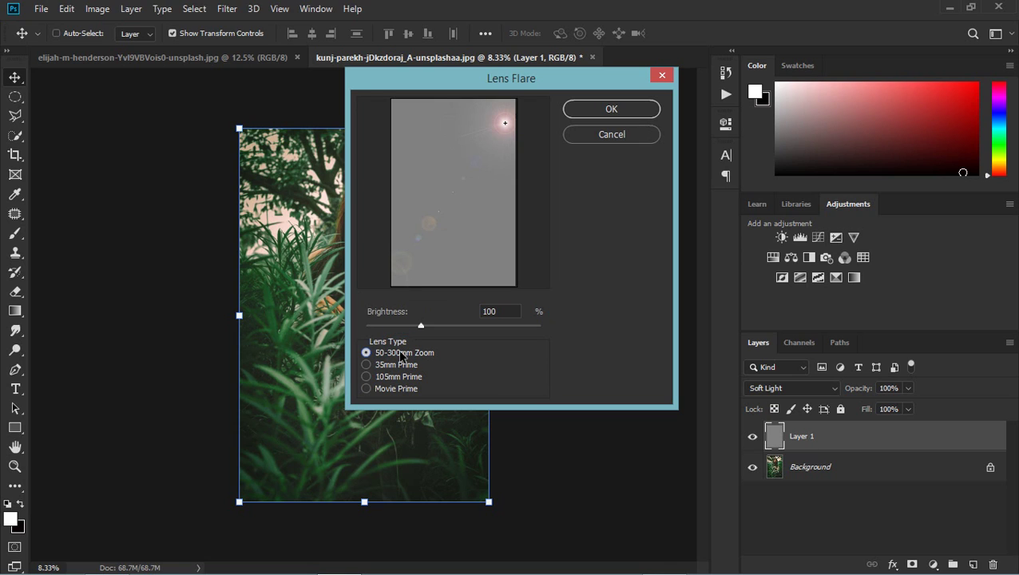
click(399, 366)
click(400, 377)
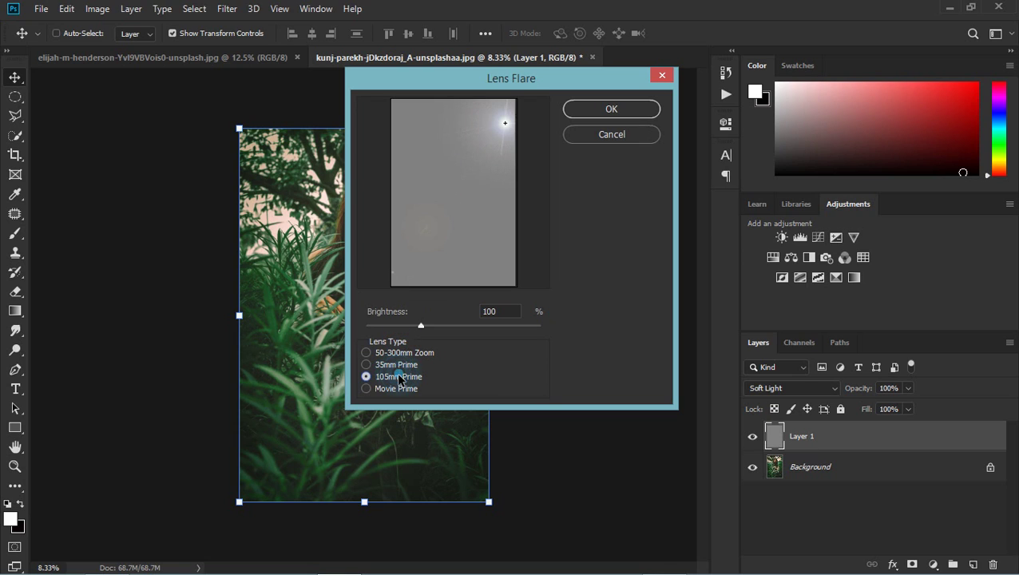
drag(421, 327, 447, 327)
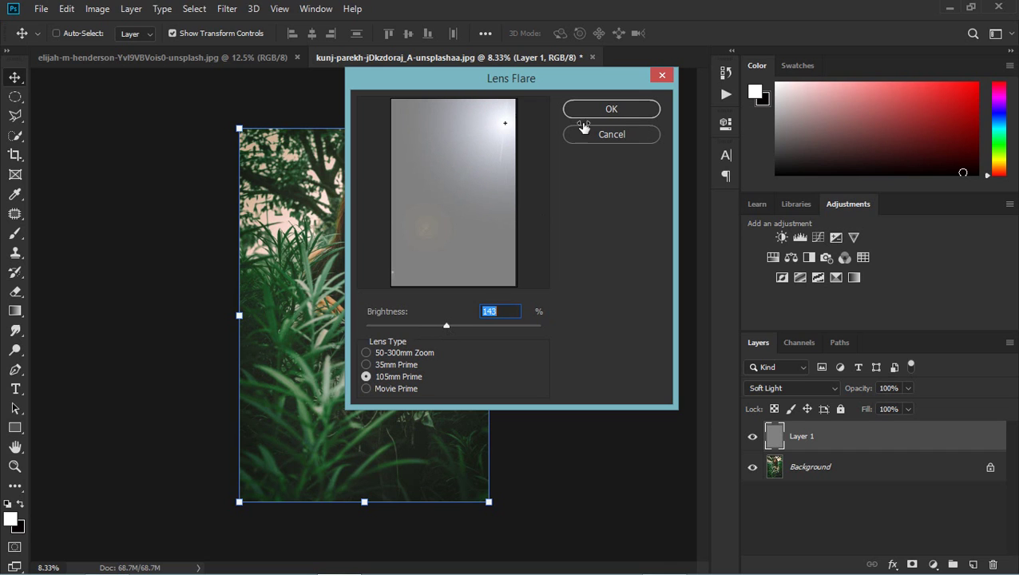
click(636, 112)
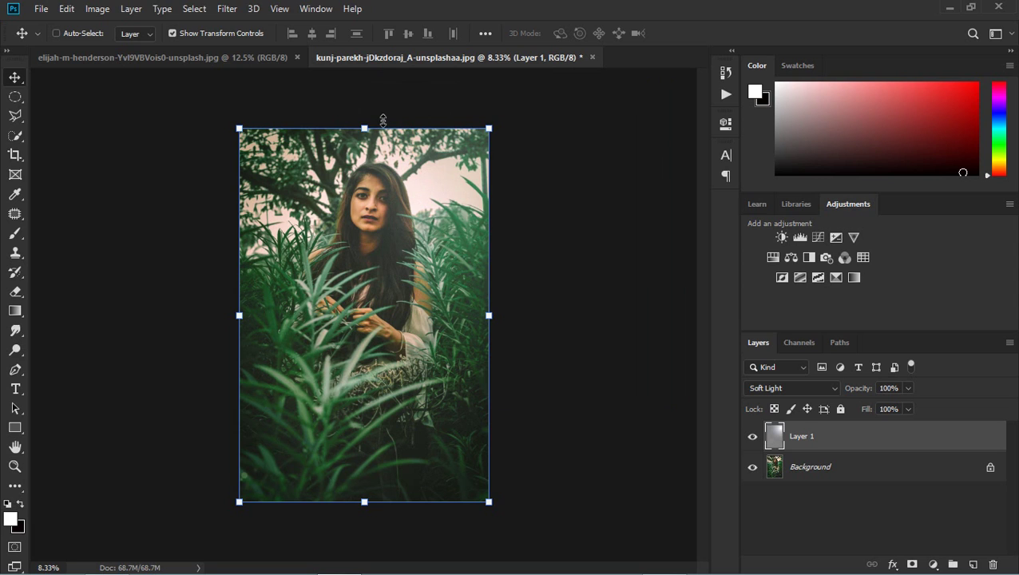
Move the flare layer toward the photo's upper right and try enlarging it from its lower-left corner
drag(449, 205, 489, 146)
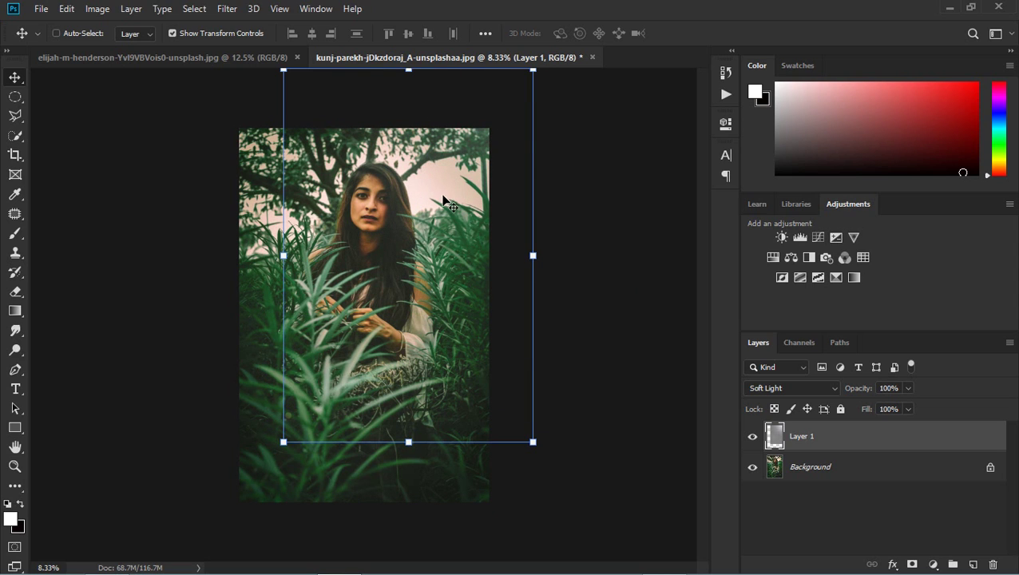
drag(284, 442, 259, 479)
key(ctrl+z)
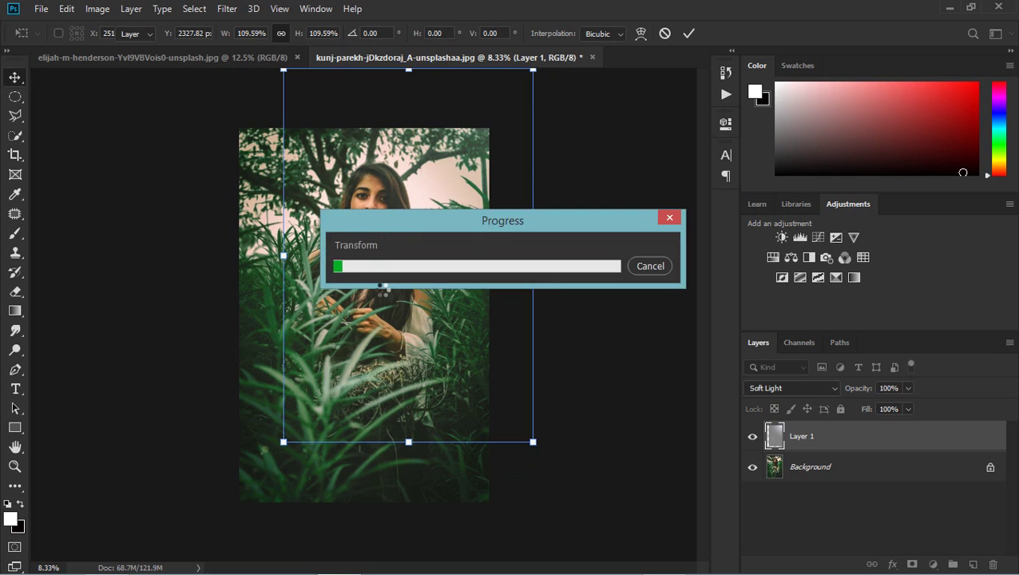
Delete the lens flare layer, leaving only the Background
click(15, 90)
click(15, 78)
key(Delete)
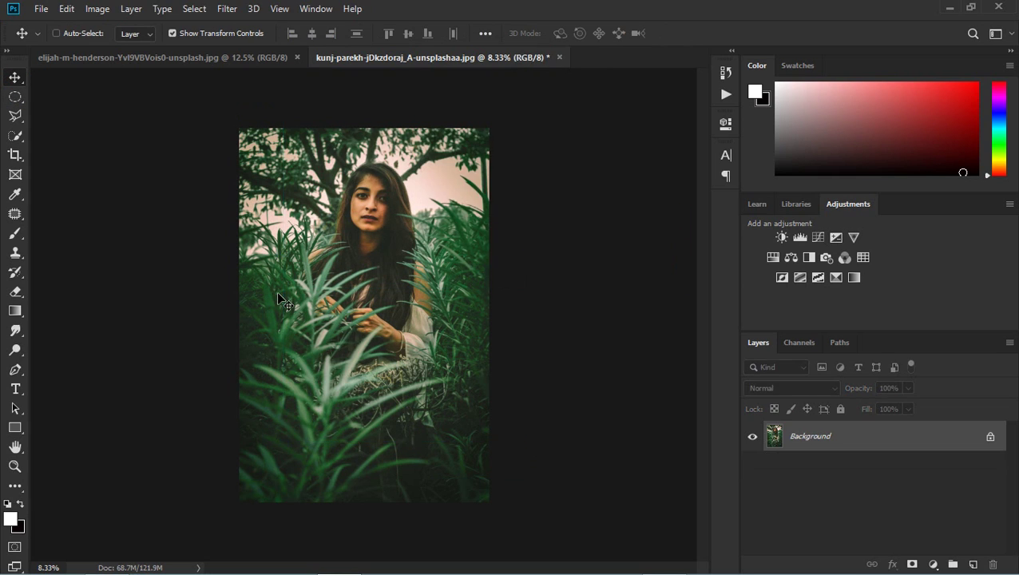
Add a new empty layer and a Gradient Map adjustment layer above it
click(973, 565)
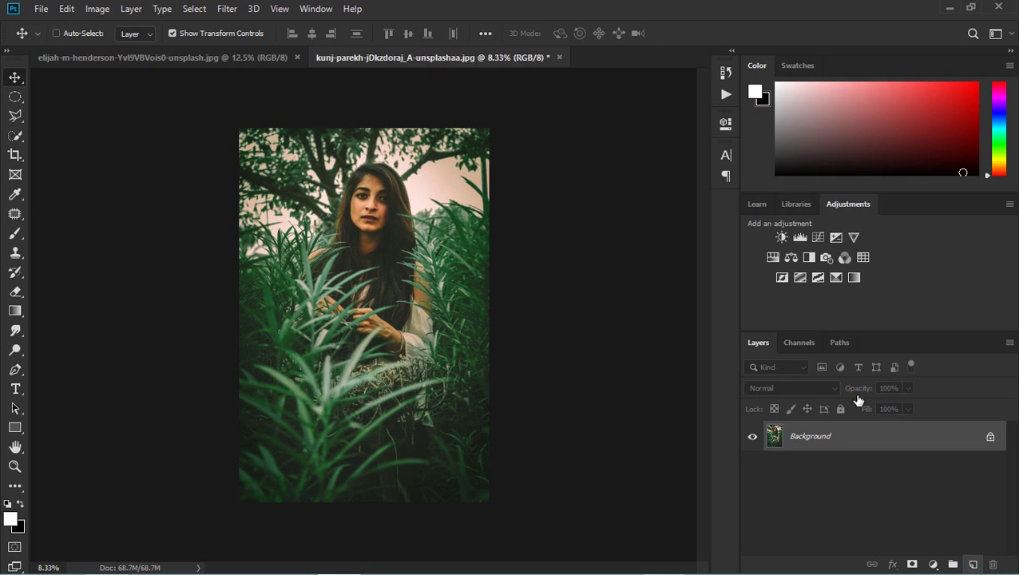
click(934, 565)
click(933, 542)
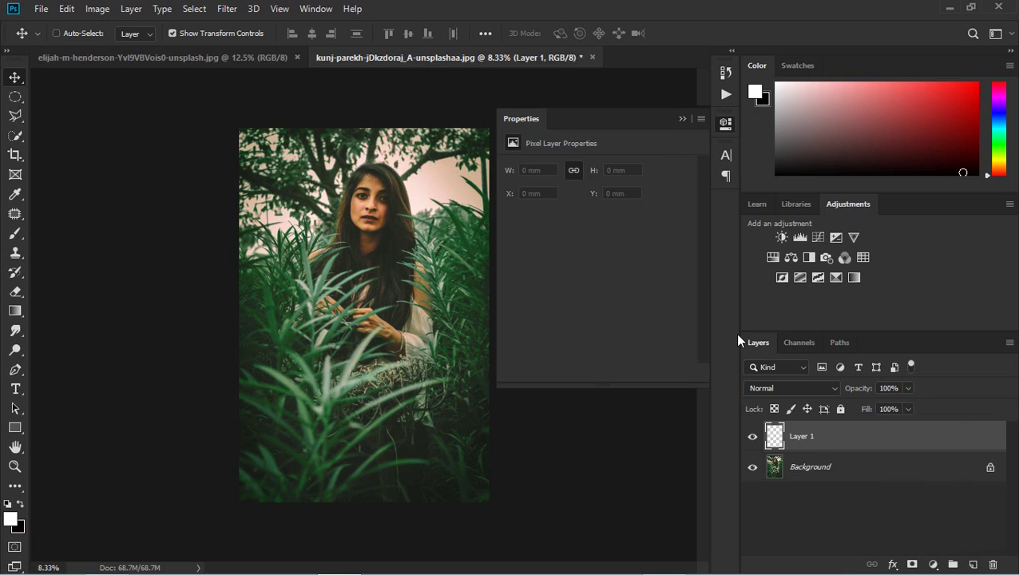
Edit the map's gradient and replace the gradient presets with the Color Harmonies 1 set
click(607, 181)
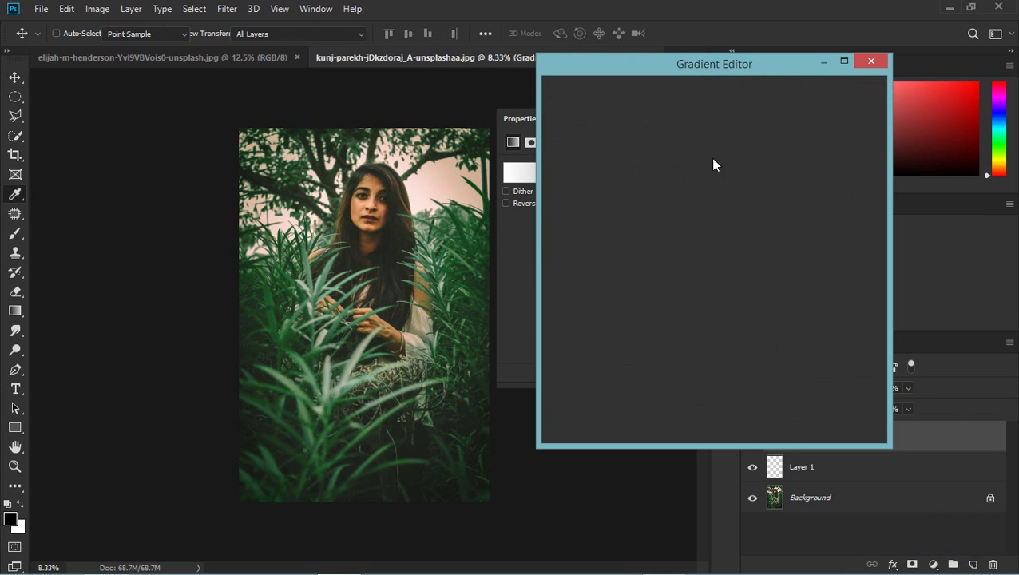
click(784, 89)
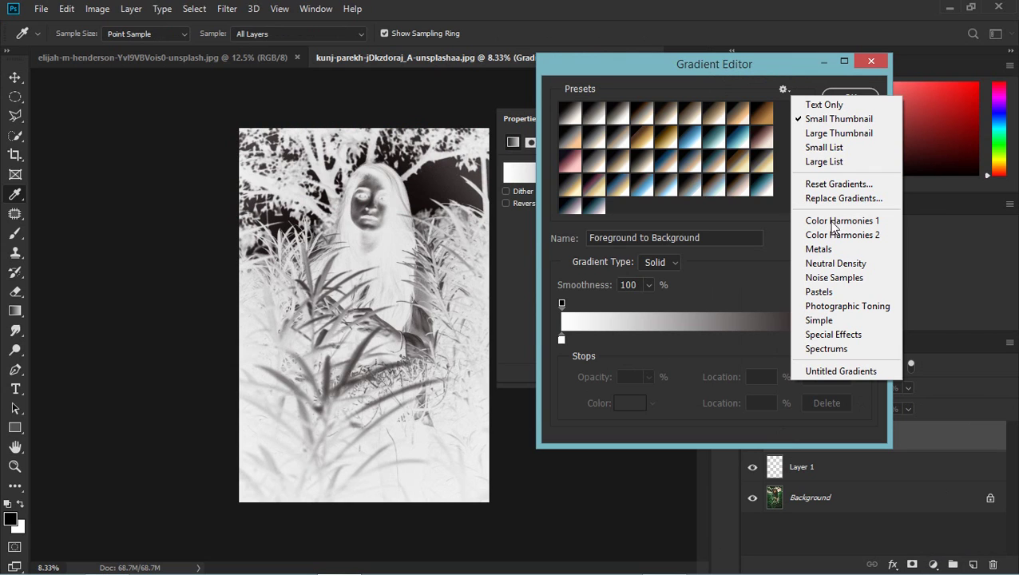
click(834, 222)
click(485, 225)
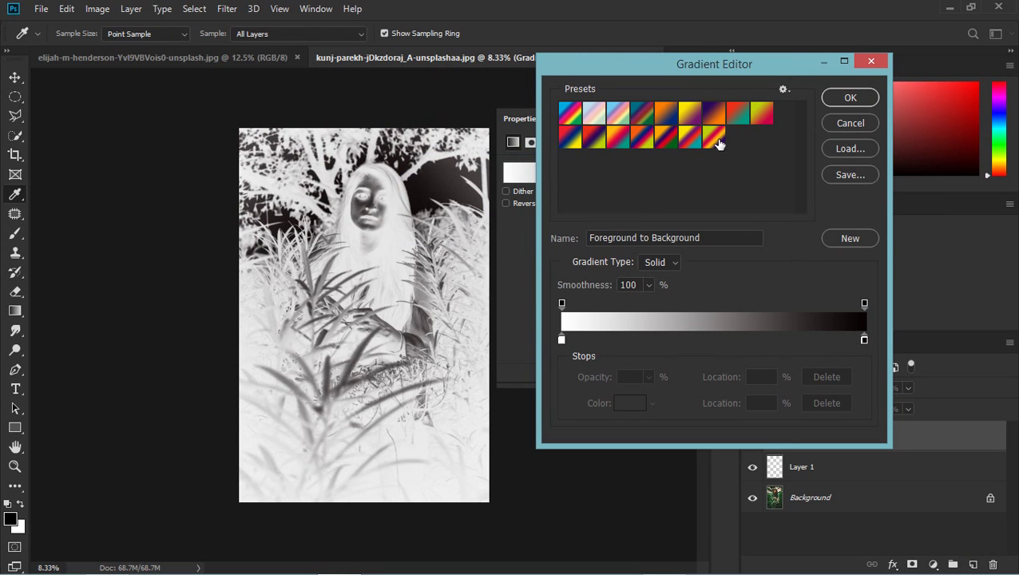
Apply the Yellow-Green, Red-Violet gradient preset to the Gradient Map adjustment
click(659, 115)
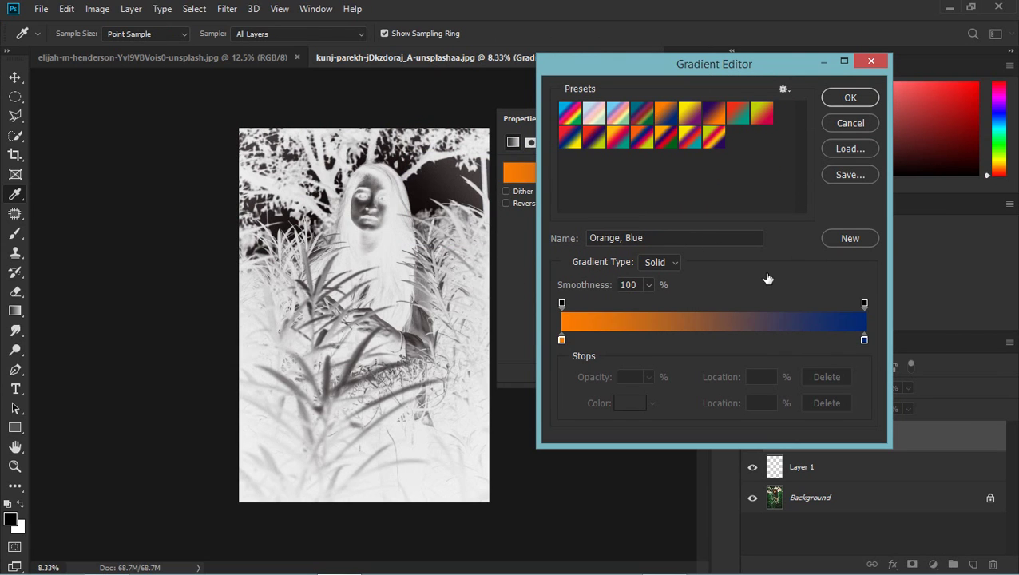
click(762, 115)
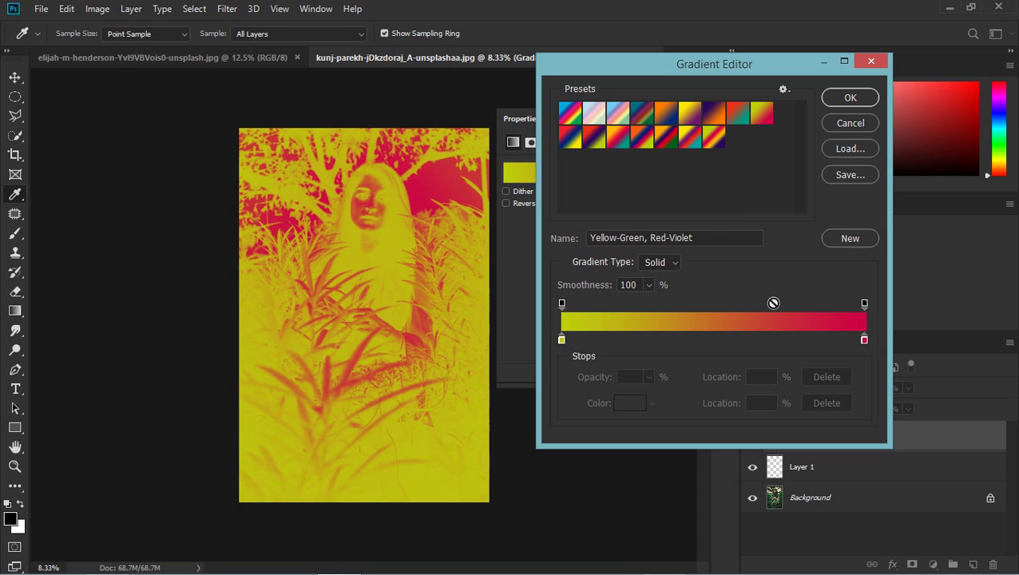
click(852, 96)
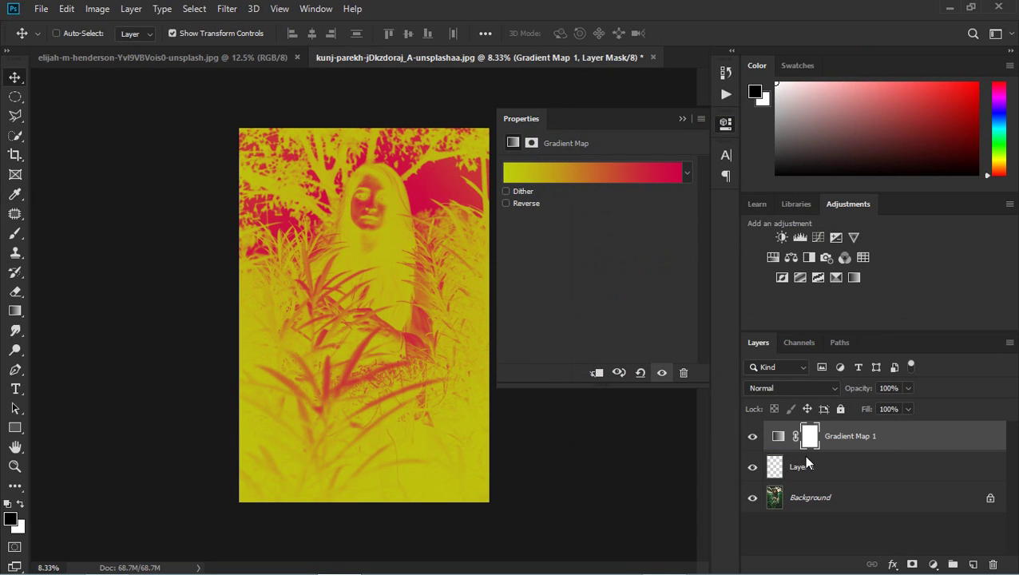
Delete the Gradient Map adjustment layer
click(791, 391)
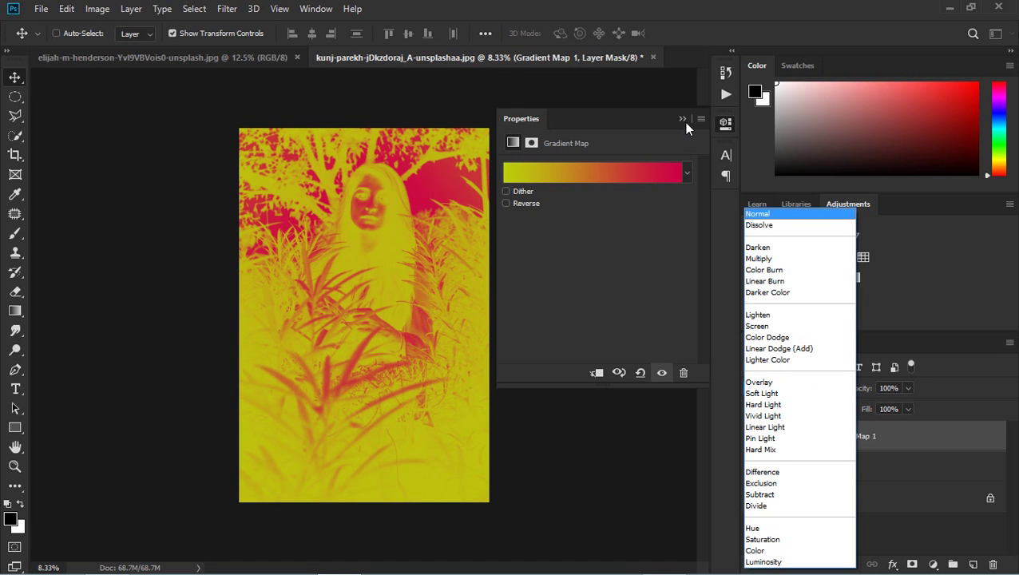
click(683, 120)
click(683, 119)
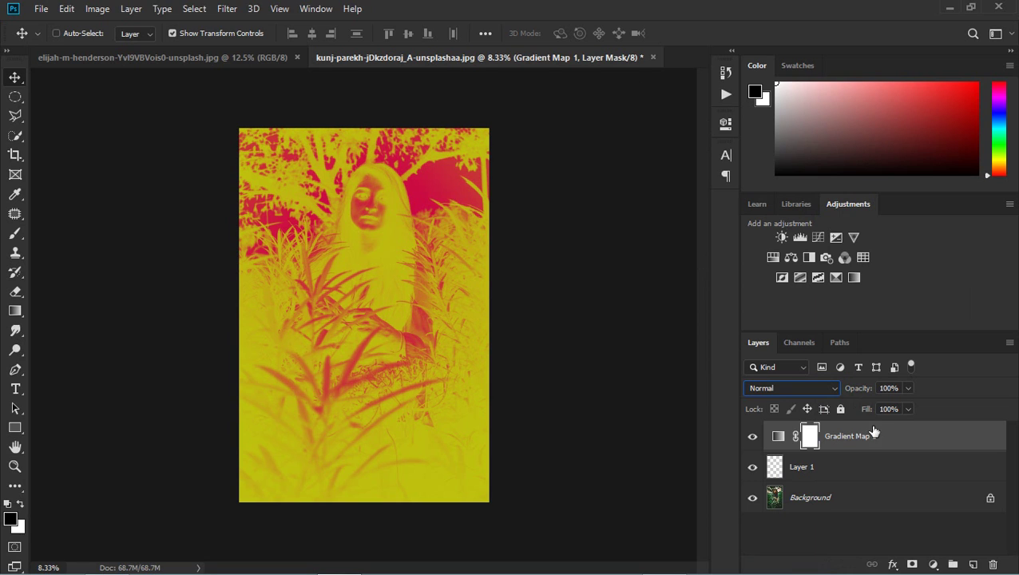
click(753, 436)
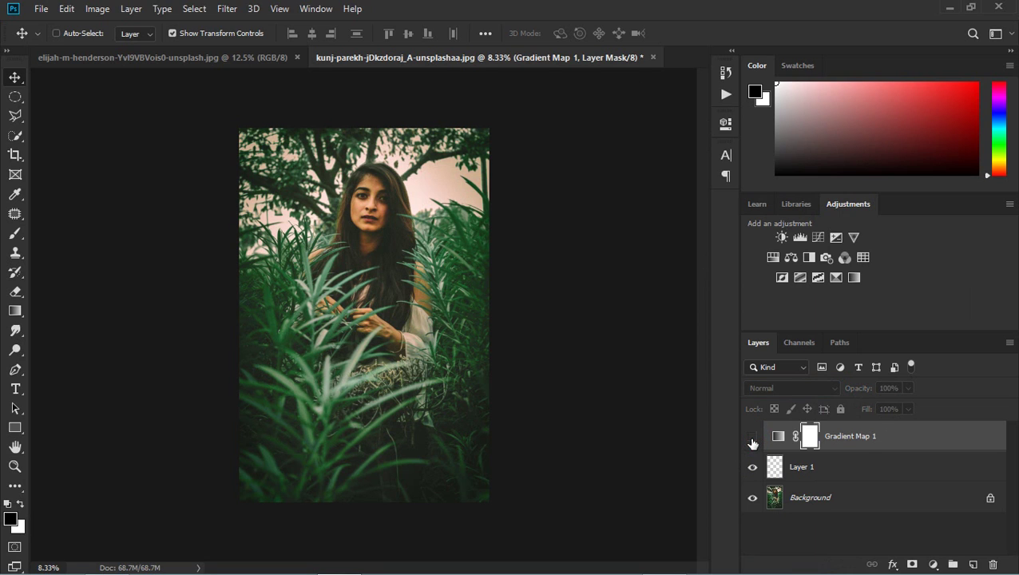
key(Delete)
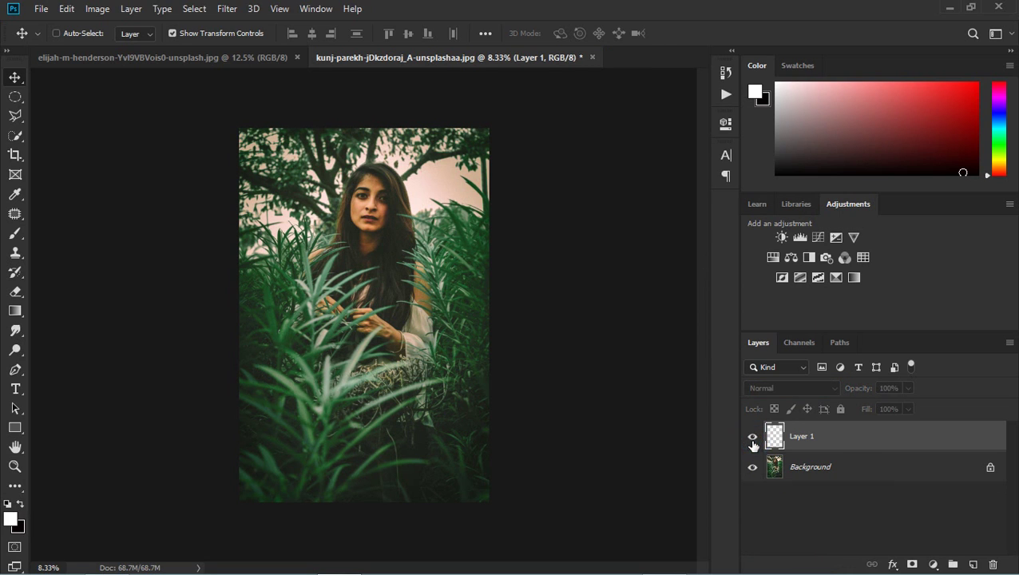
Try to render a Lens Flare on the empty Layer 1
click(224, 9)
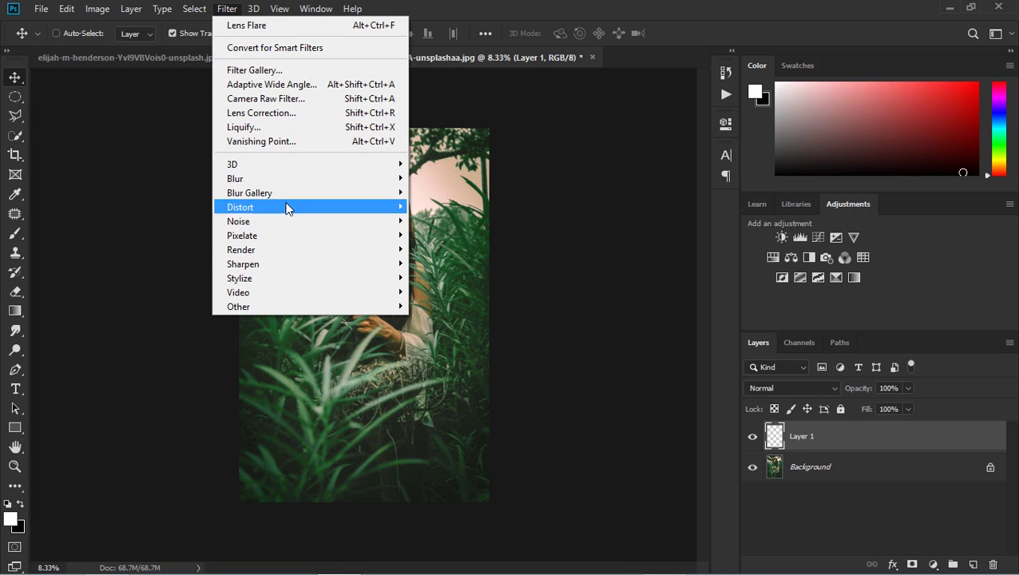
mouse_move(285, 256)
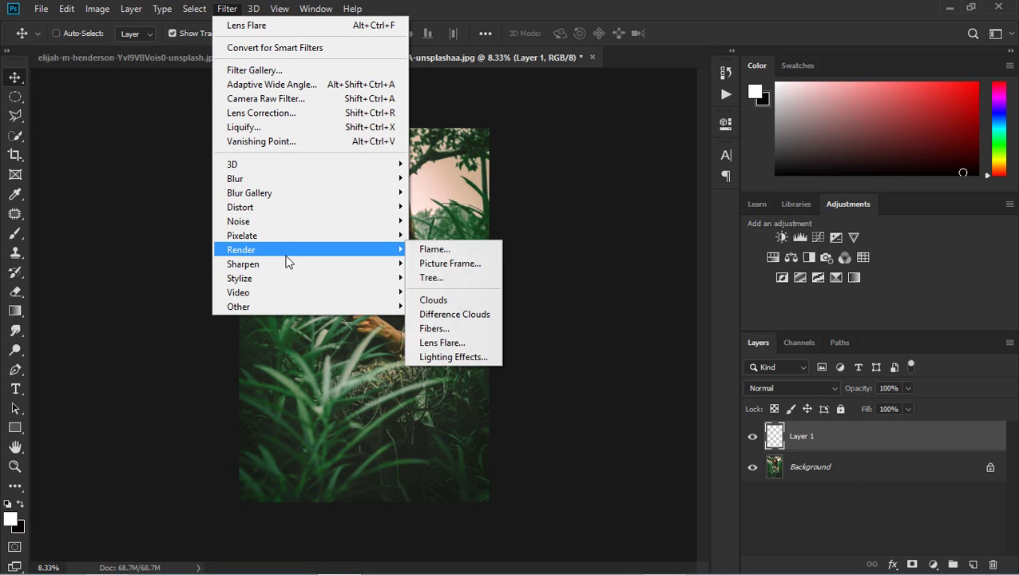
click(445, 342)
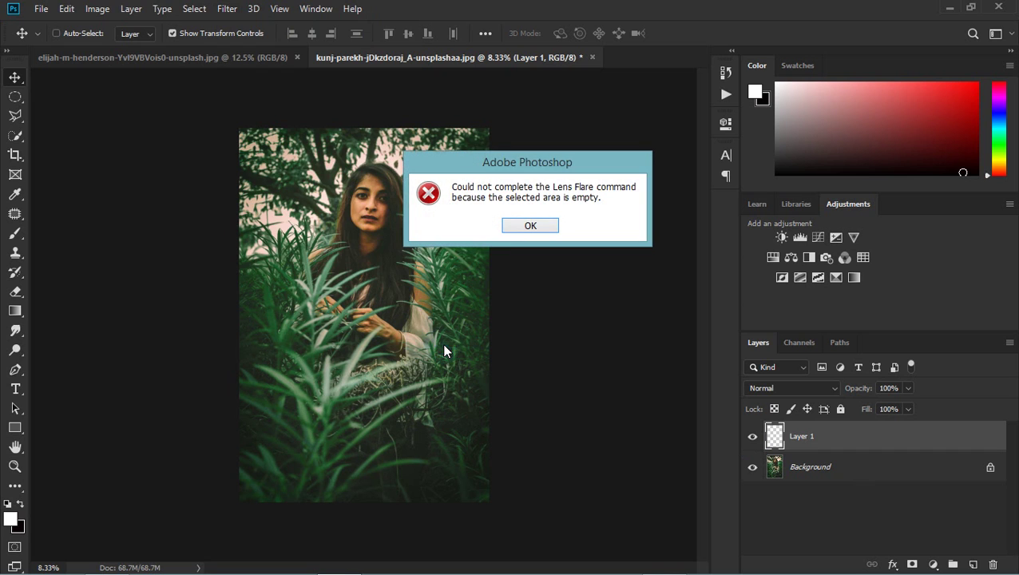
click(523, 227)
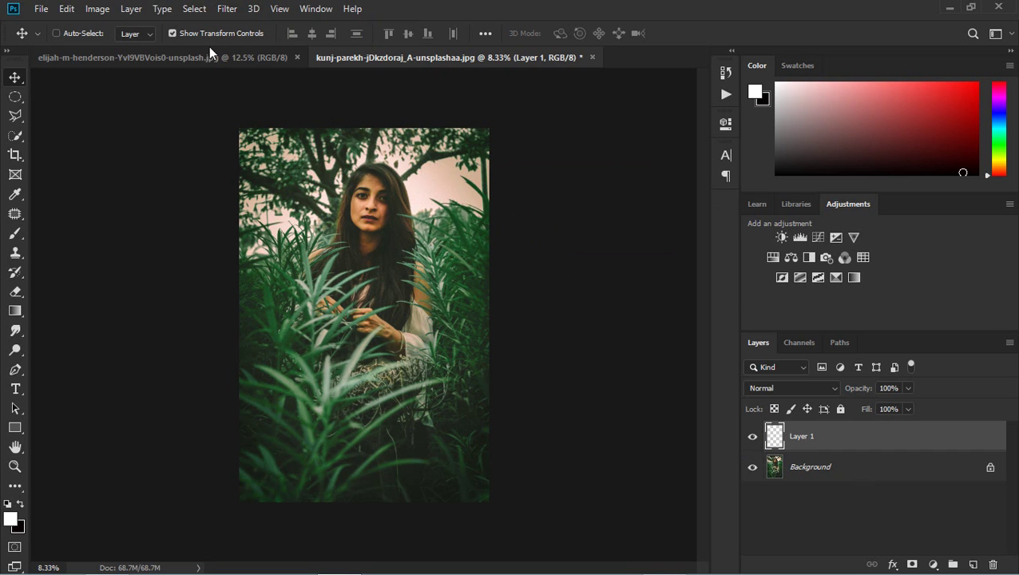
Delete the empty Layer 1 so that only the Background remains
click(67, 9)
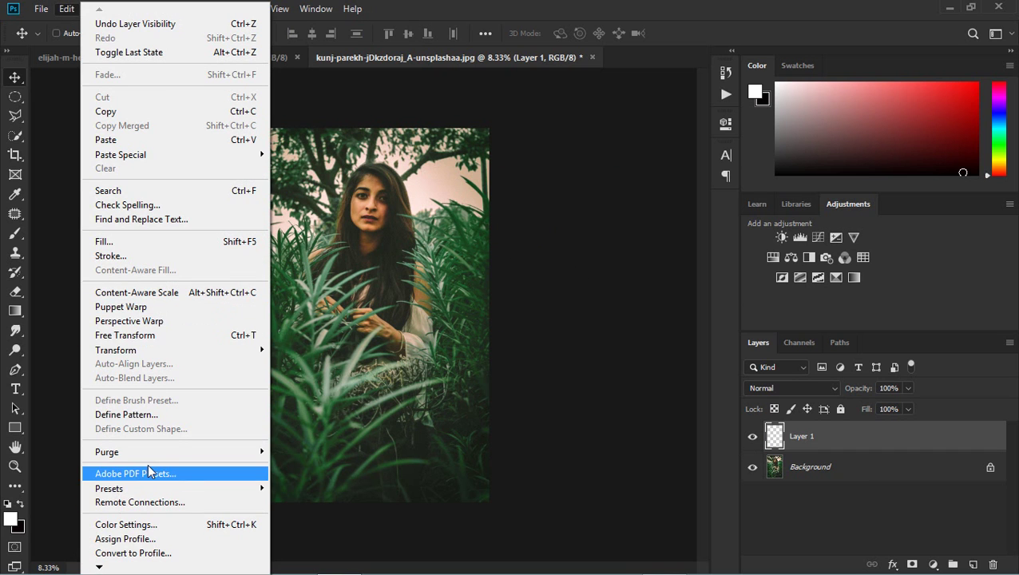
mouse_move(152, 489)
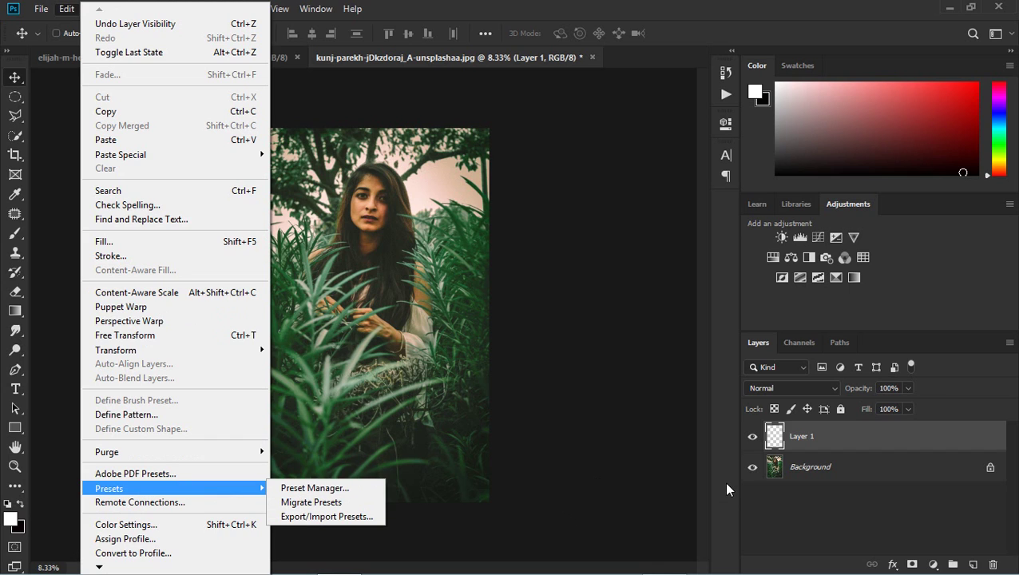
click(753, 437)
click(753, 437)
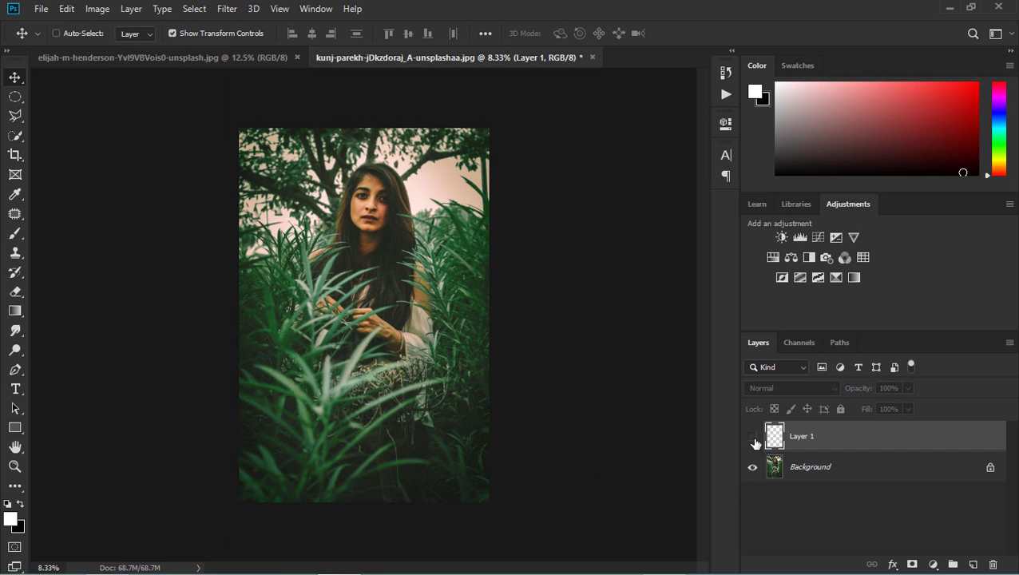
key(Delete)
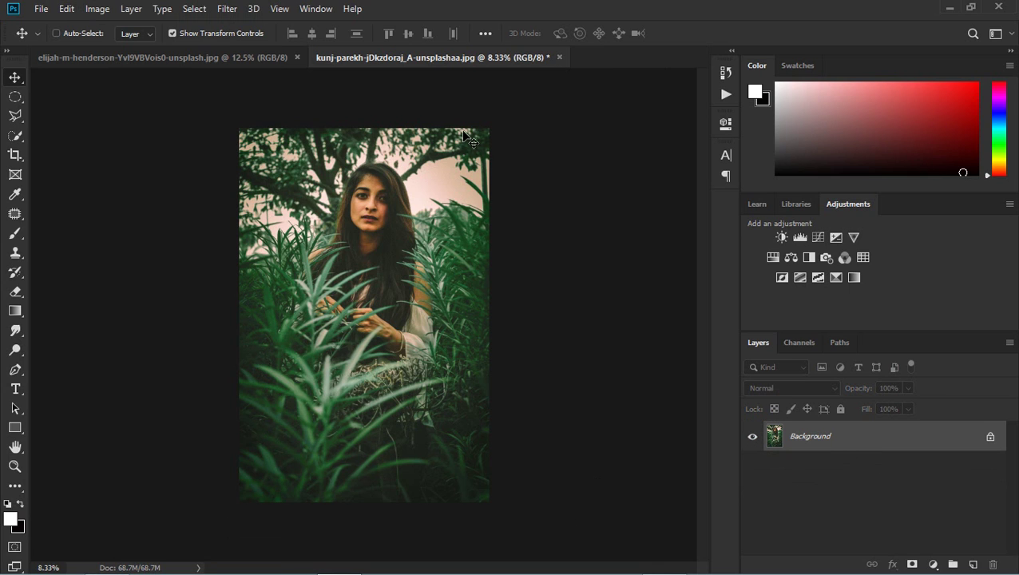
Render a 105mm Prime lens flare at 143% brightness in the upper-right corner of the Background photo
click(229, 10)
click(330, 249)
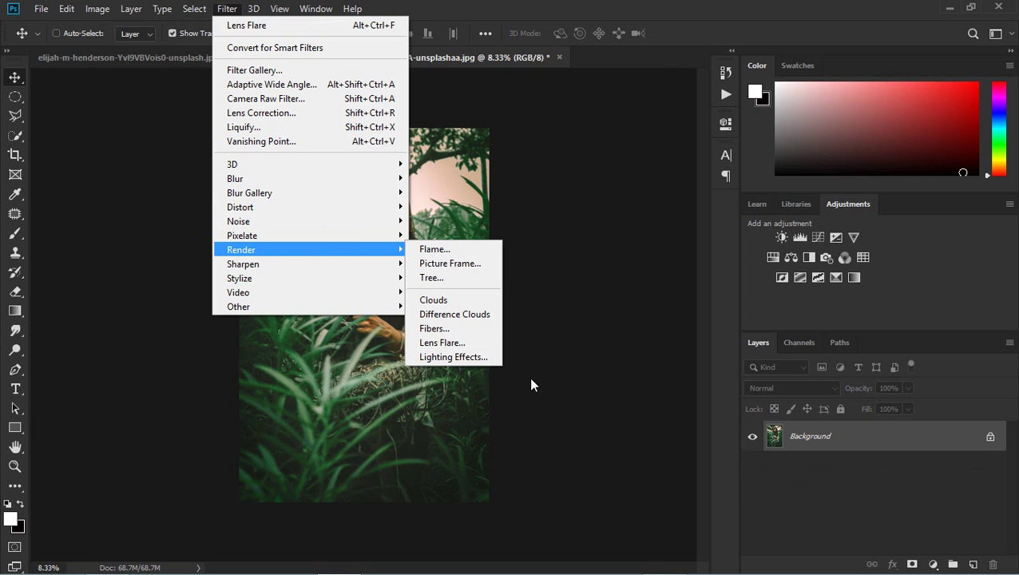
click(461, 342)
click(456, 116)
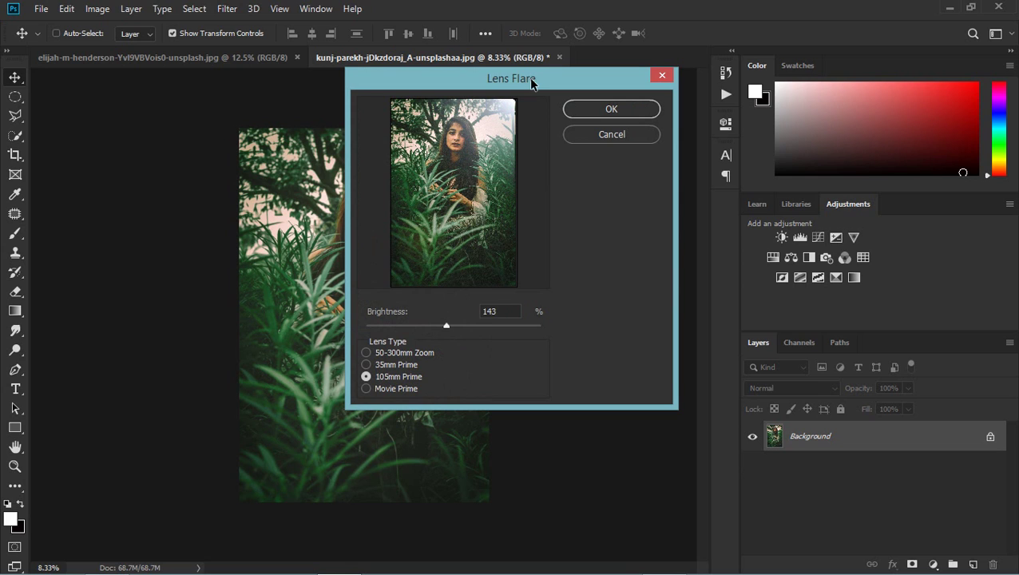
click(626, 108)
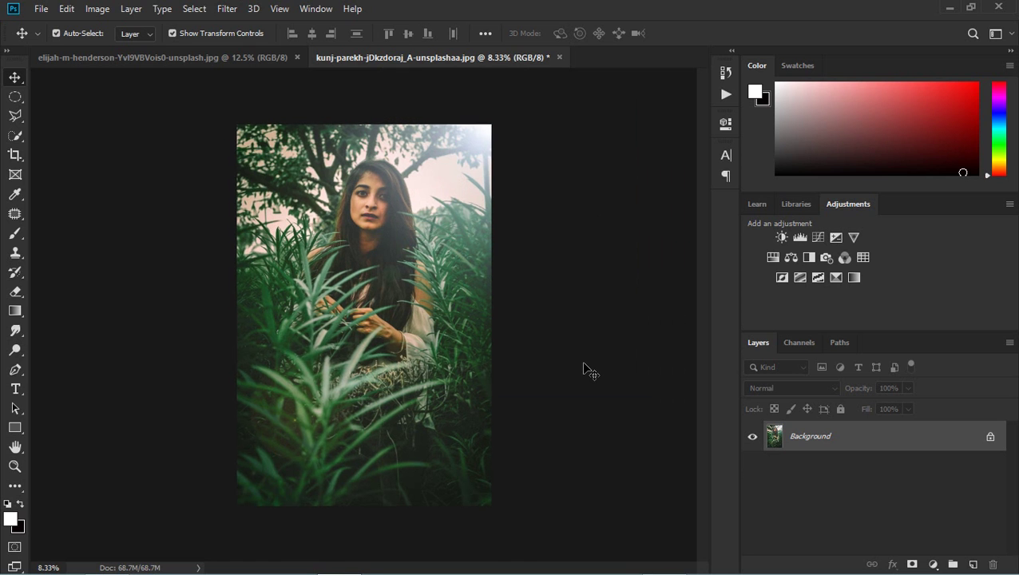
Compare the photo with and without the lens flare, and leave the flare undone
key(ctrl+plus)
key(ctrl+plus)
key(ctrl+minus)
key(ctrl+minus)
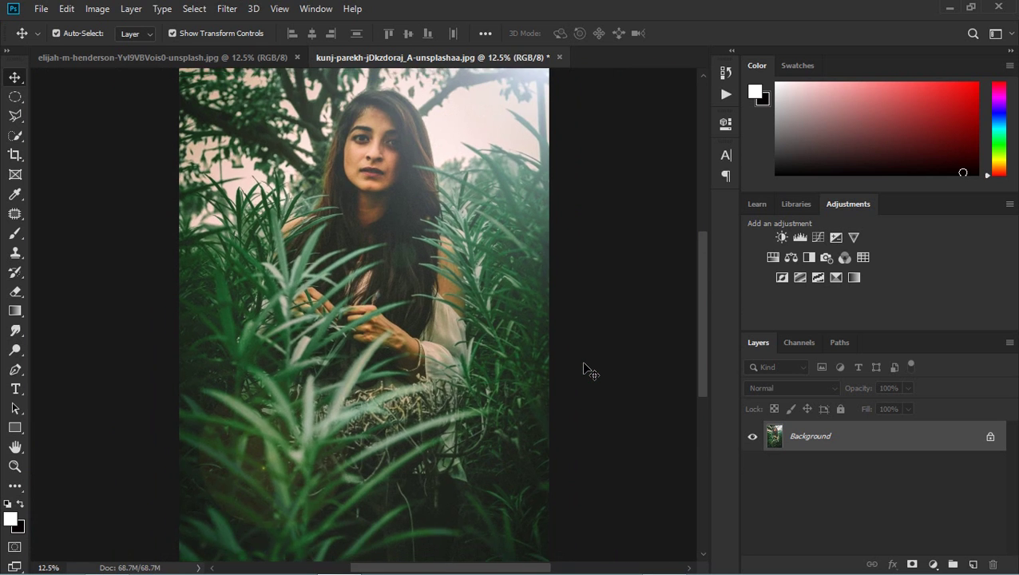
key(ctrl+minus)
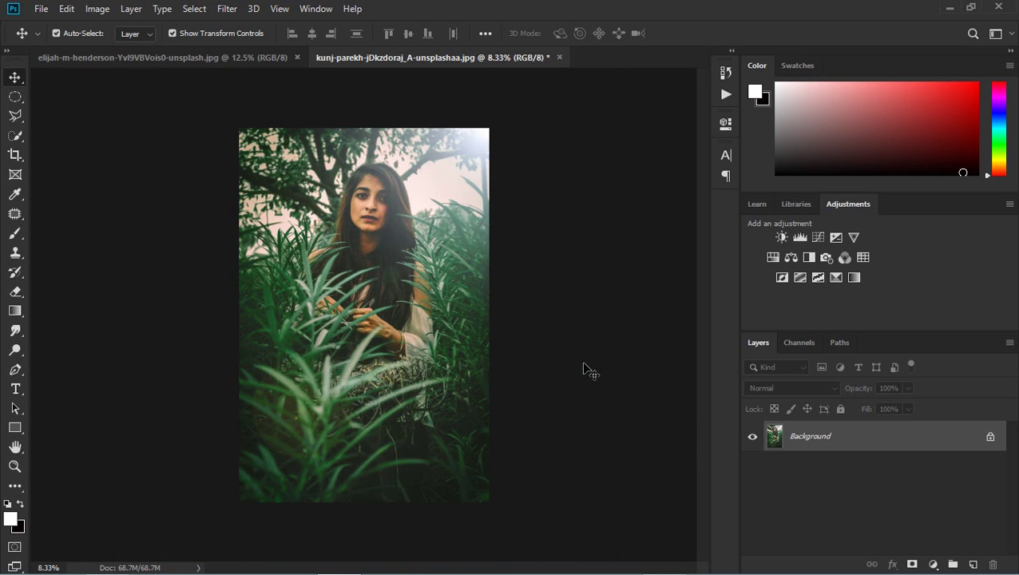
key(ctrl+z)
key(ctrl+shift+z)
key(ctrl+z)
Add a new layer above the Background and fill it with gray
mouse_move(957, 550)
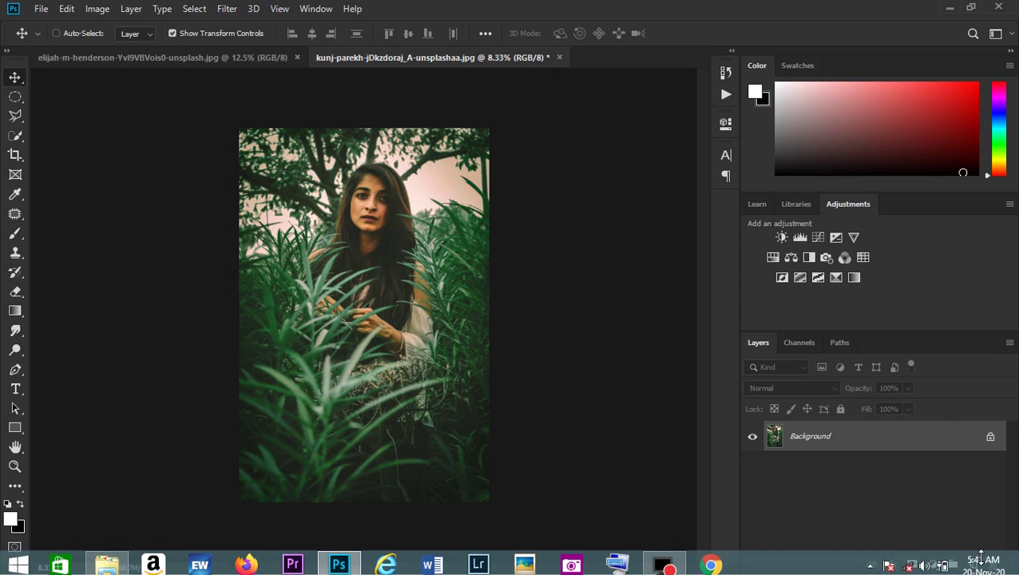
click(979, 557)
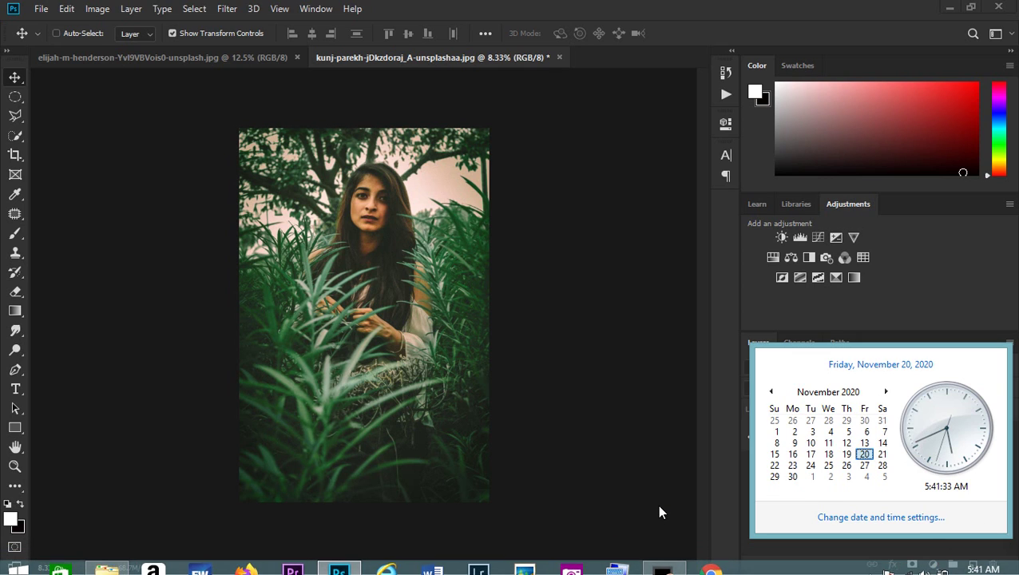
click(660, 512)
click(973, 565)
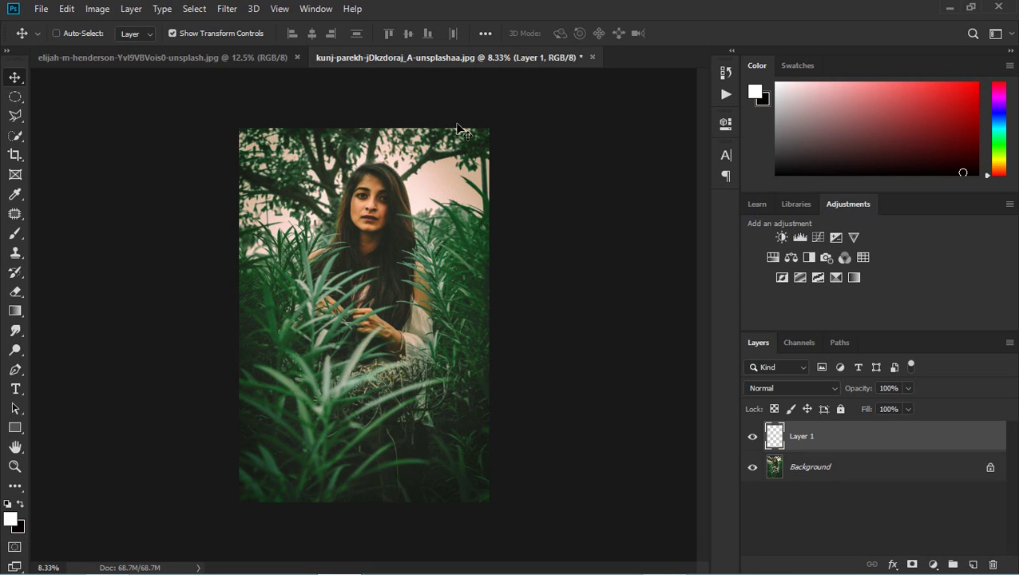
click(69, 13)
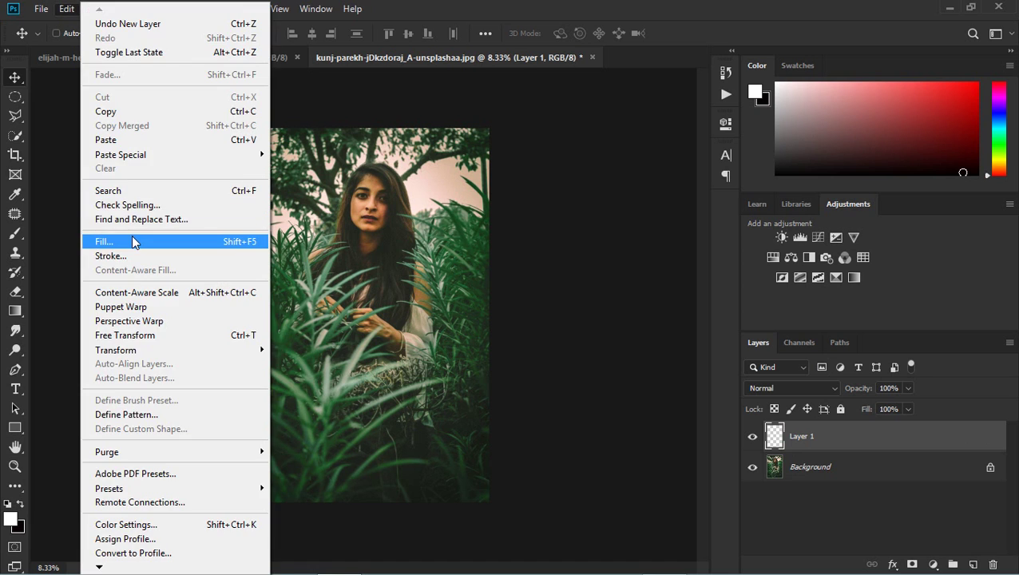
click(133, 243)
click(612, 132)
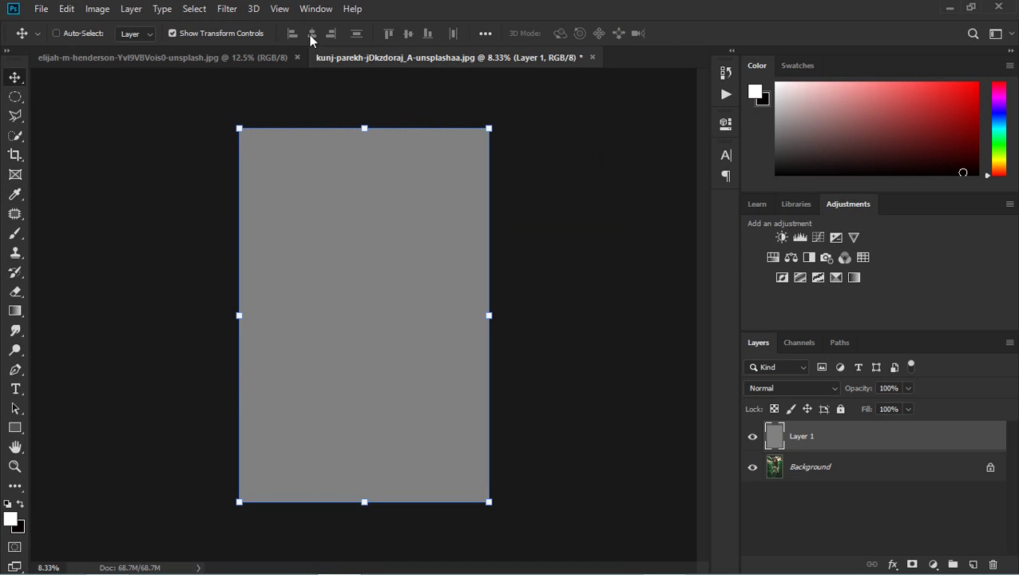
Set the gray layer's blend mode to Soft Light and render a 105mm Prime lens flare on it at 187% brightness
click(798, 390)
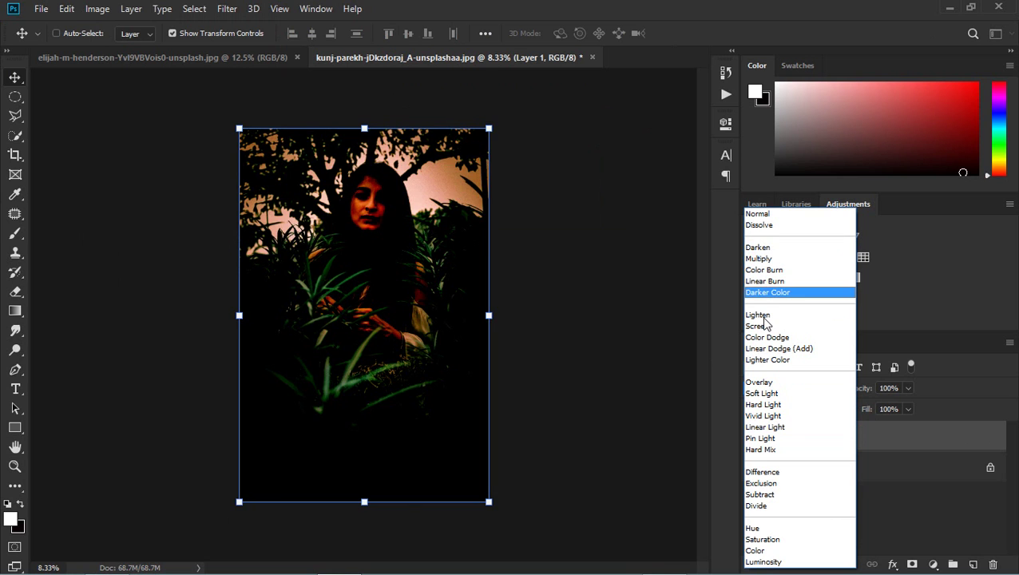
click(763, 393)
click(227, 8)
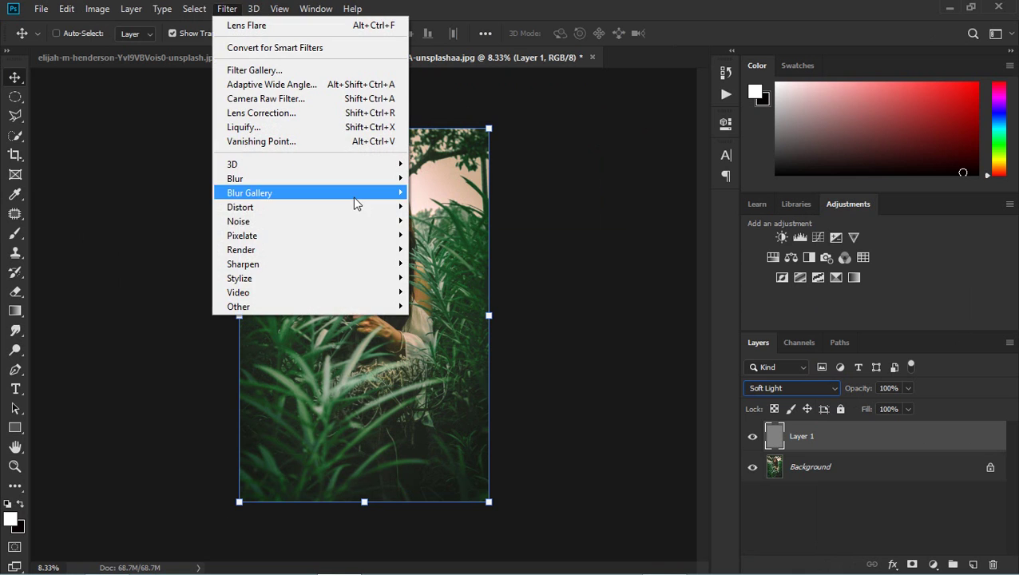
click(342, 254)
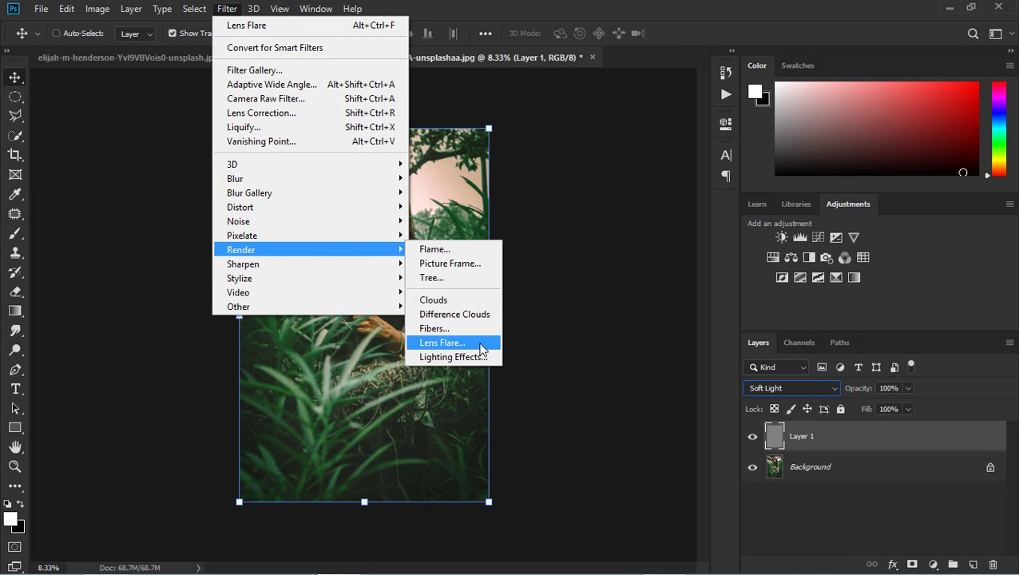
click(491, 344)
drag(482, 325, 470, 325)
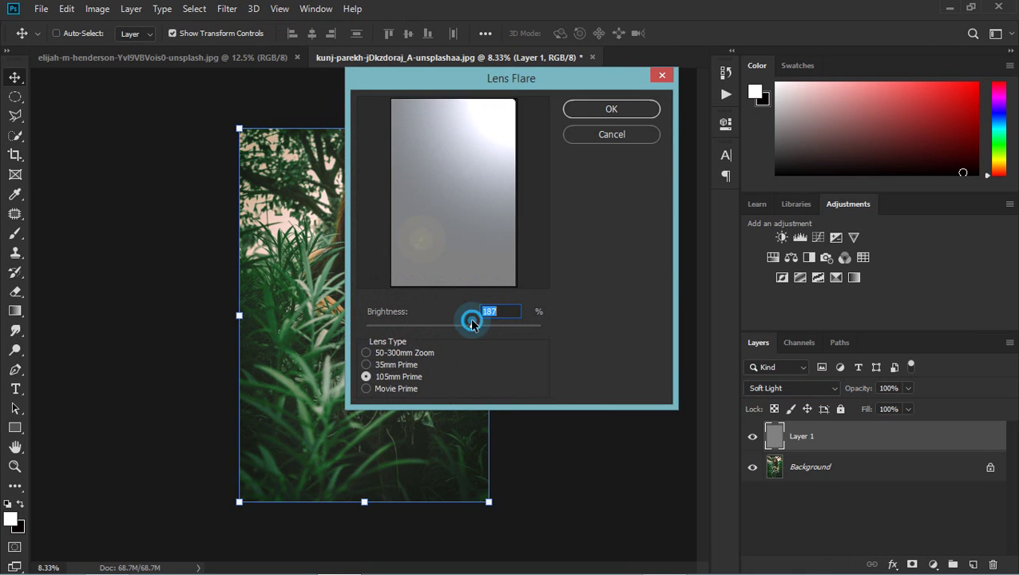
click(592, 112)
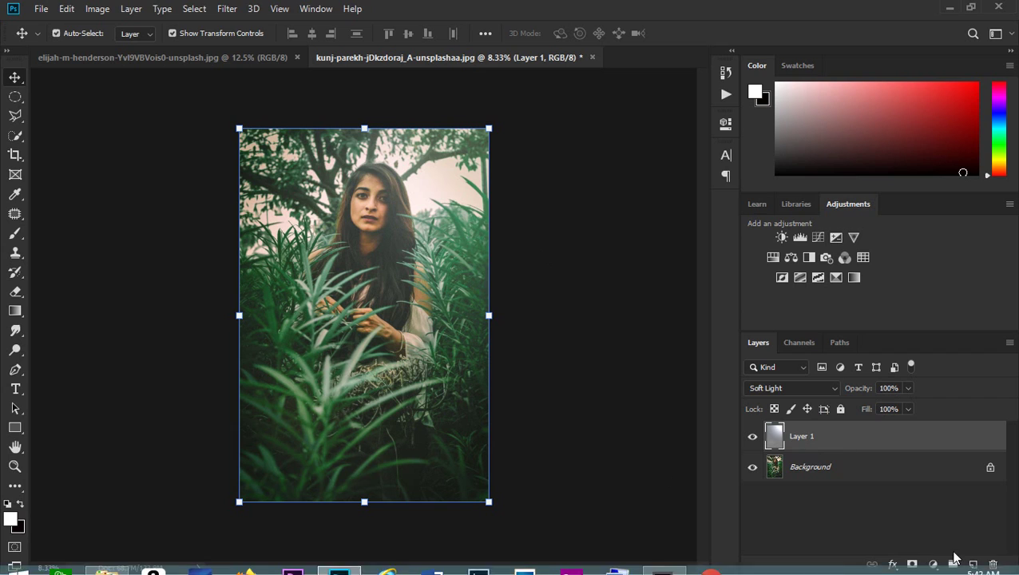
Add a layer mask to the flare layer and paint black over the woman's face and body with a size-800 brush
click(911, 564)
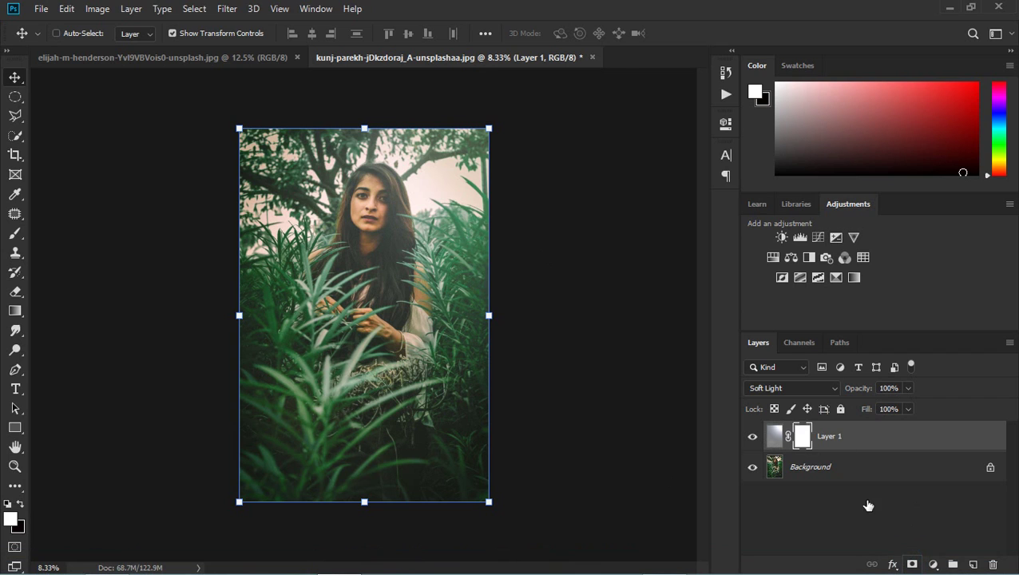
click(15, 233)
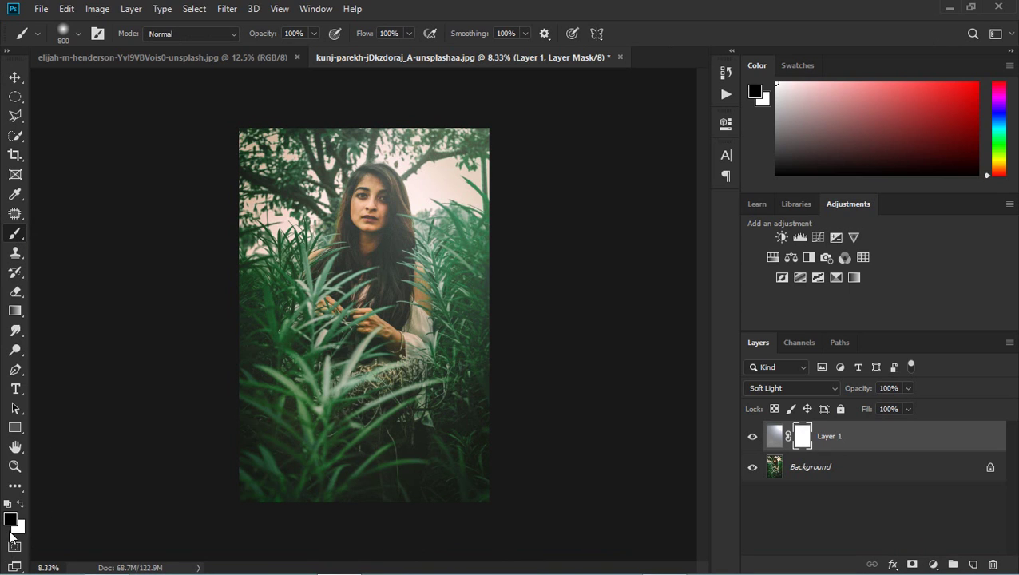
mouse_move(376, 200)
mouse_down()
mouse_move(364, 223)
mouse_move(379, 186)
mouse_move(396, 220)
mouse_move(307, 322)
mouse_up()
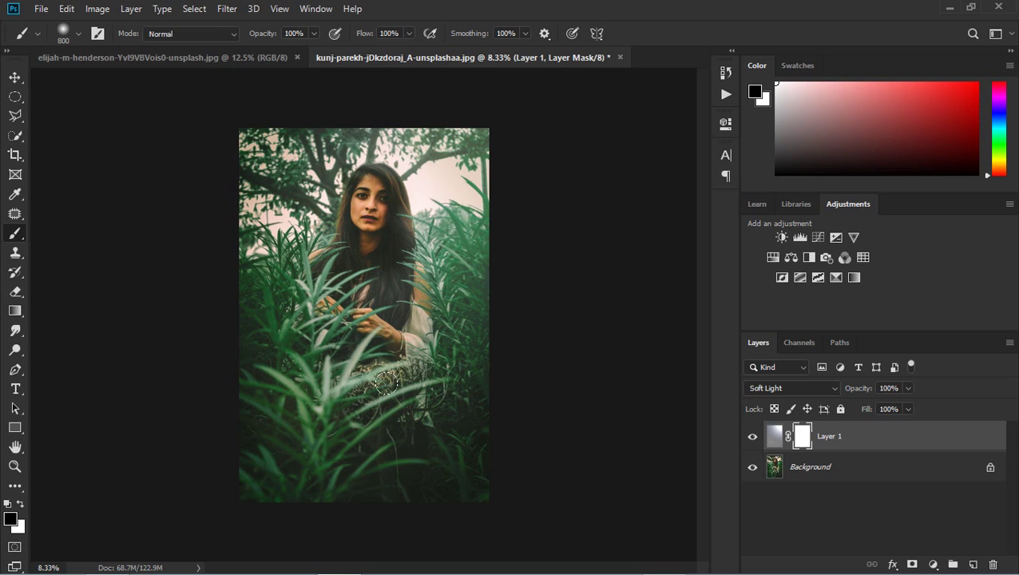
mouse_move(387, 385)
mouse_down()
mouse_move(405, 286)
mouse_move(436, 251)
mouse_up()
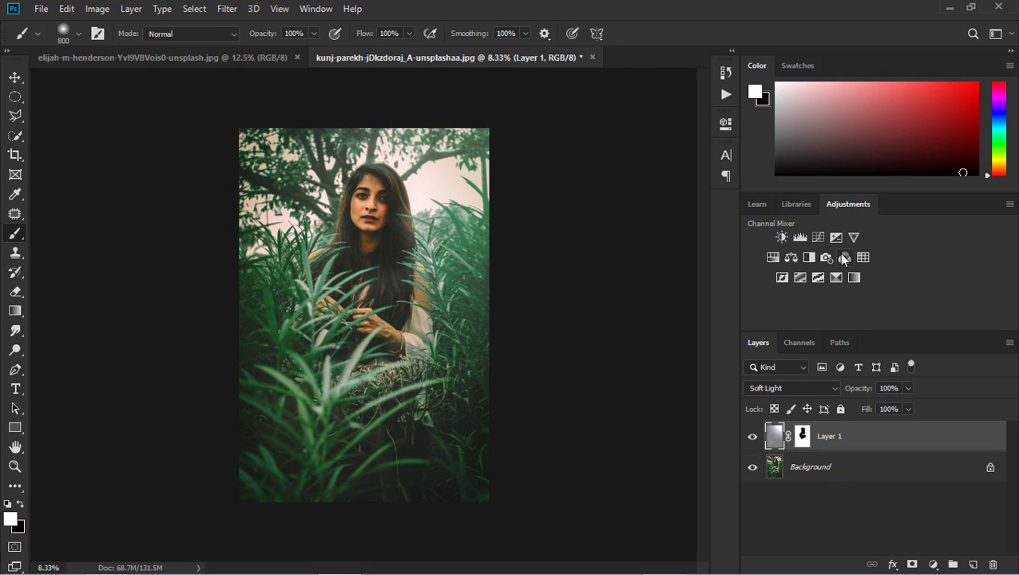
Add a Color Balance adjustment clipped to the flare layer, with midtones at Cyan-Red +49, Magenta-Green -51 and Yellow-Blue -13
click(791, 258)
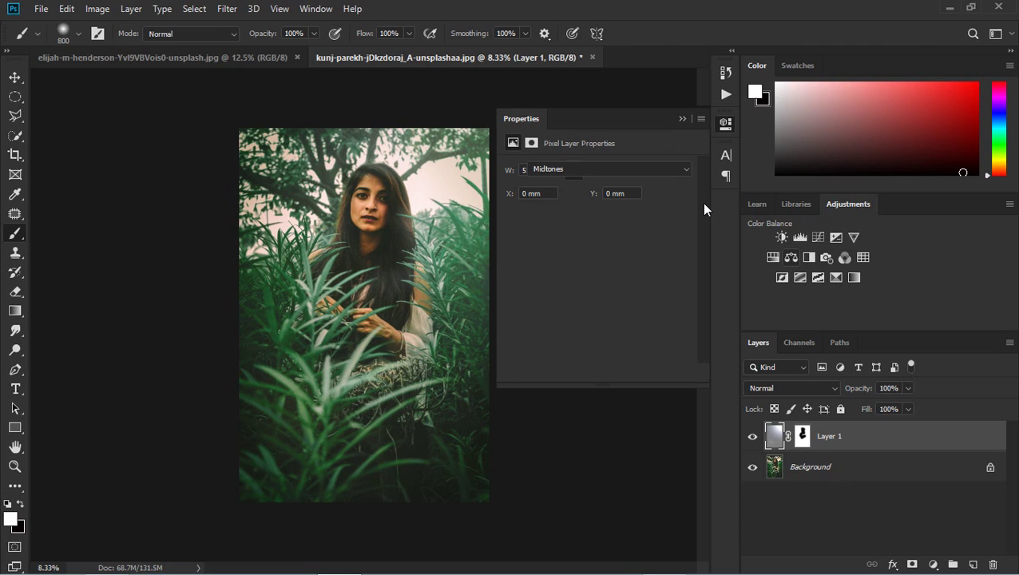
drag(574, 200, 622, 188)
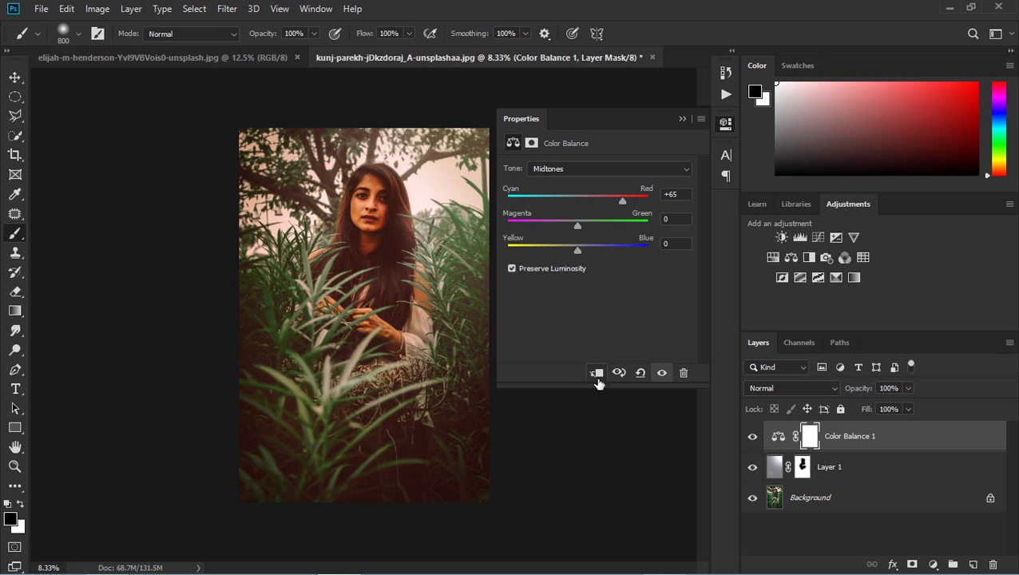
click(596, 374)
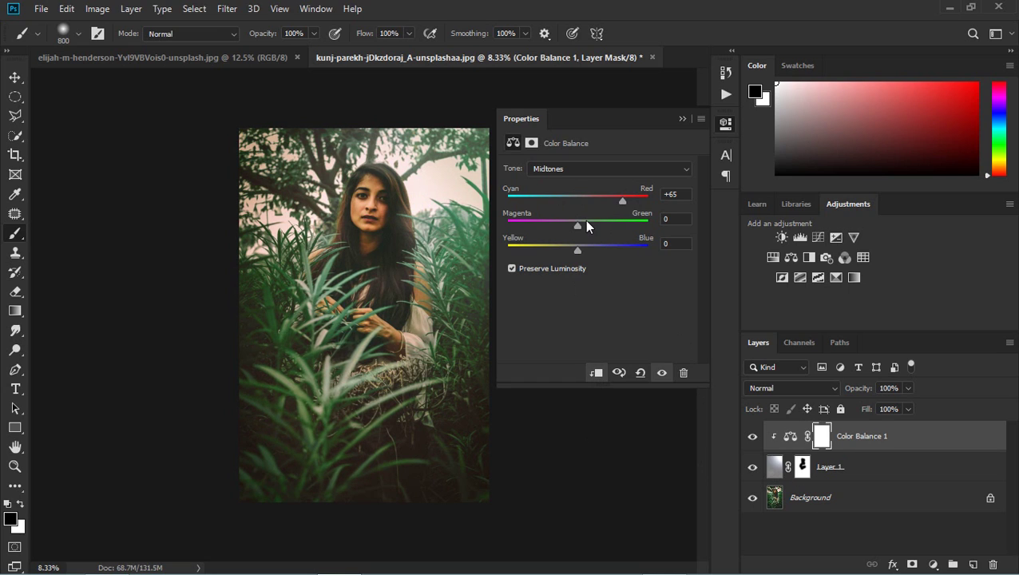
drag(582, 222, 541, 218)
drag(604, 249, 568, 250)
mouse_move(624, 198)
mouse_down()
mouse_move(639, 192)
mouse_move(552, 186)
mouse_move(612, 191)
mouse_up()
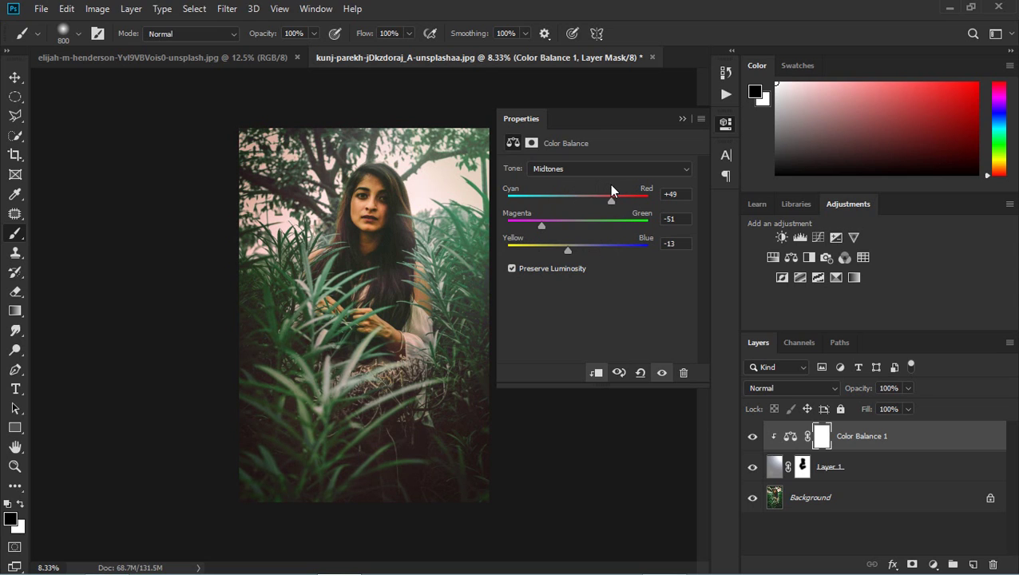
click(675, 117)
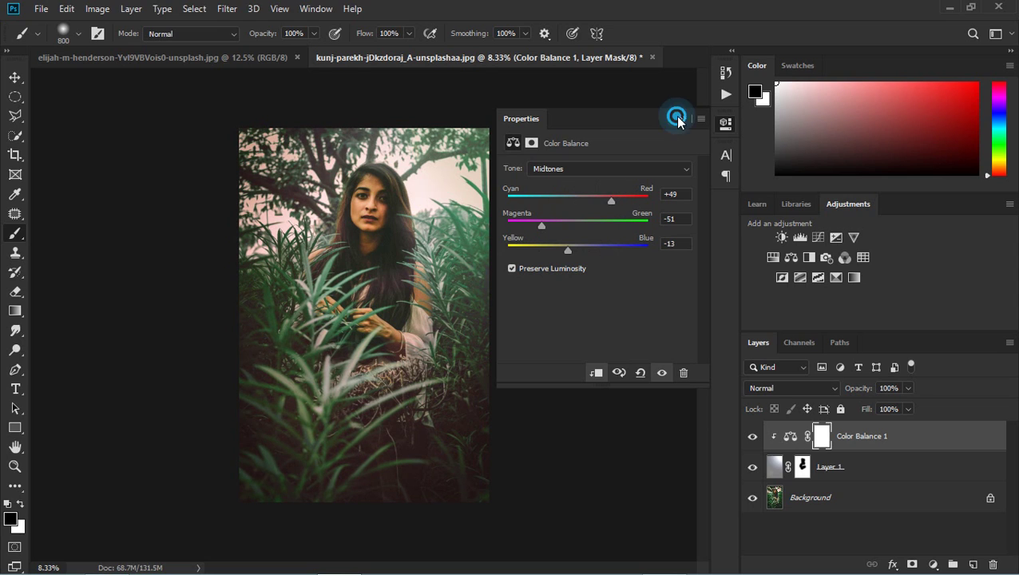
Paint black on the flare layer's mask from the woman's lower body across the plants in the photo's lower-left area
click(798, 468)
mouse_move(355, 333)
mouse_down()
mouse_move(325, 512)
mouse_move(239, 243)
mouse_move(263, 473)
mouse_up()
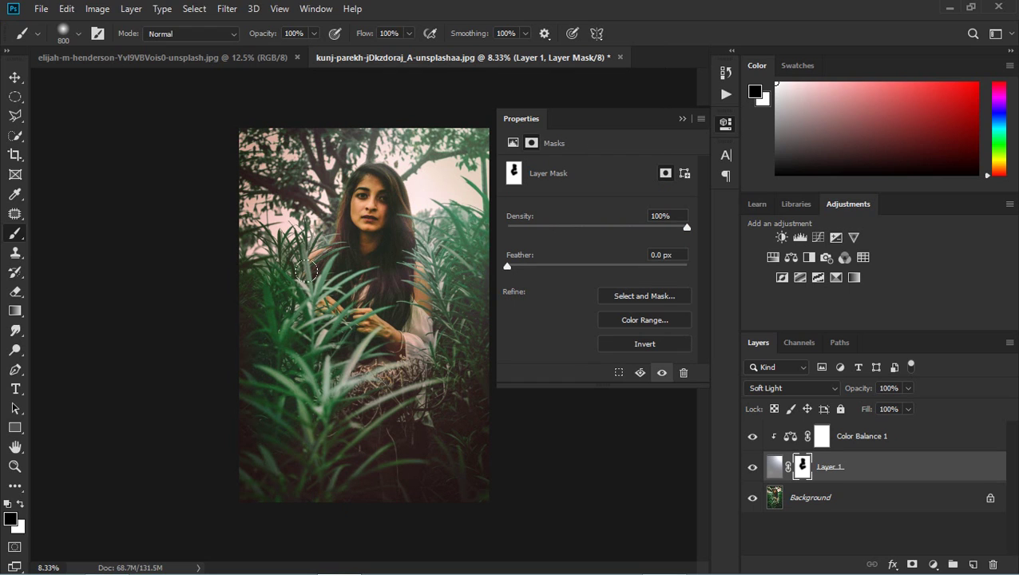
click(682, 118)
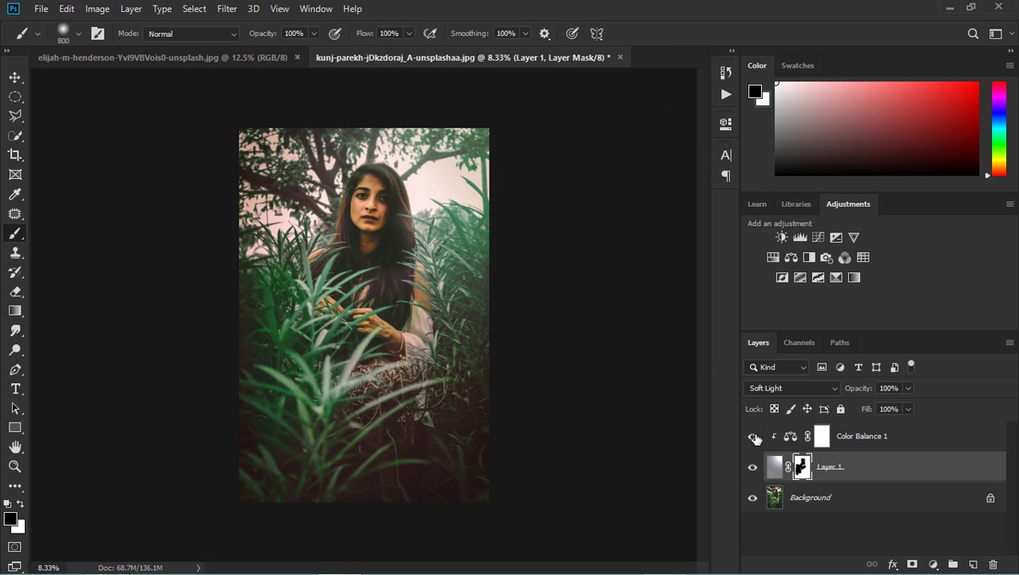
Hide the Color Balance adjustment and paint black on the flare layer's mask beside the woman's shoulder
click(751, 436)
click(752, 469)
click(753, 470)
click(412, 273)
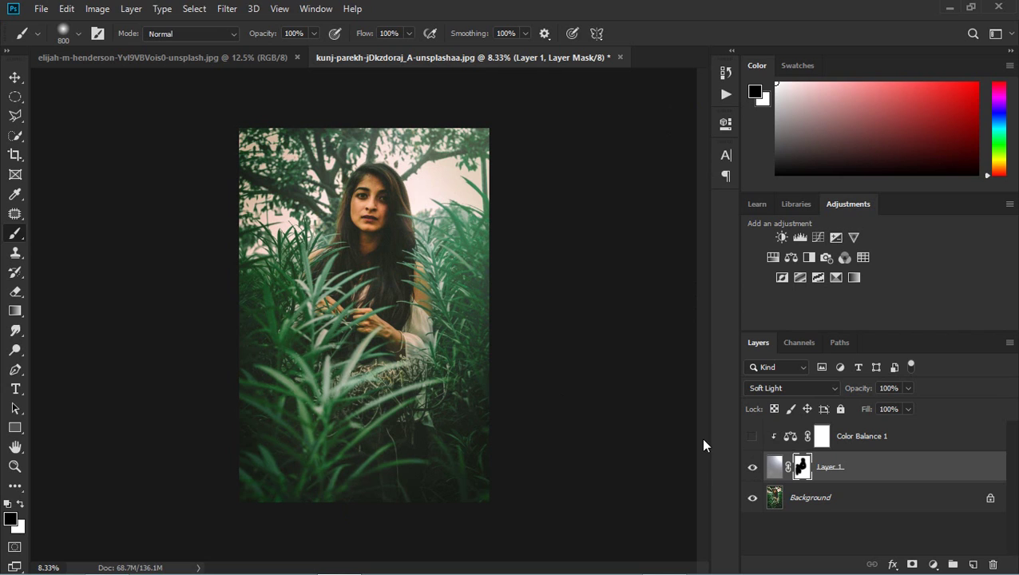
Compare the photo with and without the masked flare layer, leaving the layer visible
click(752, 469)
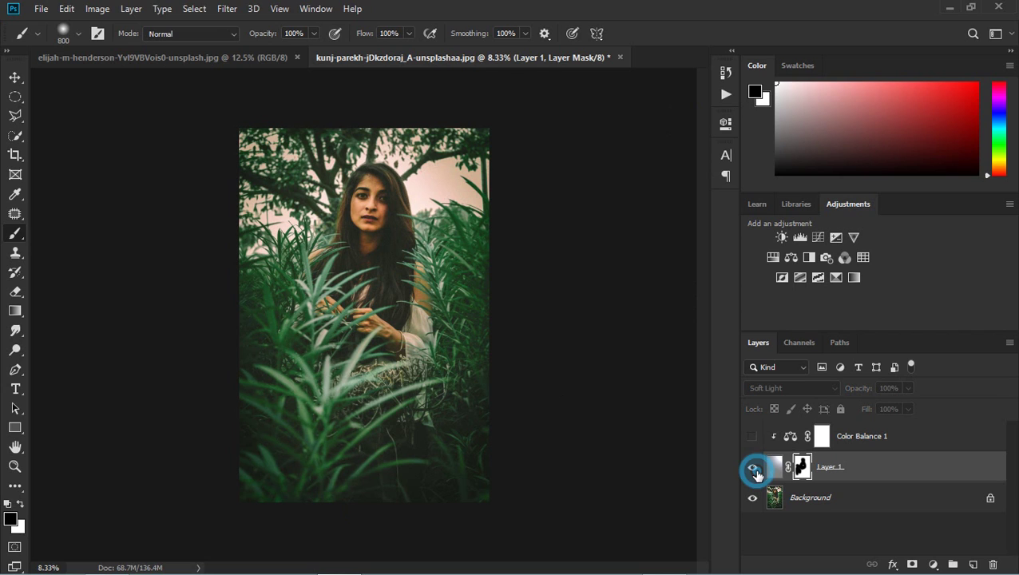
click(753, 468)
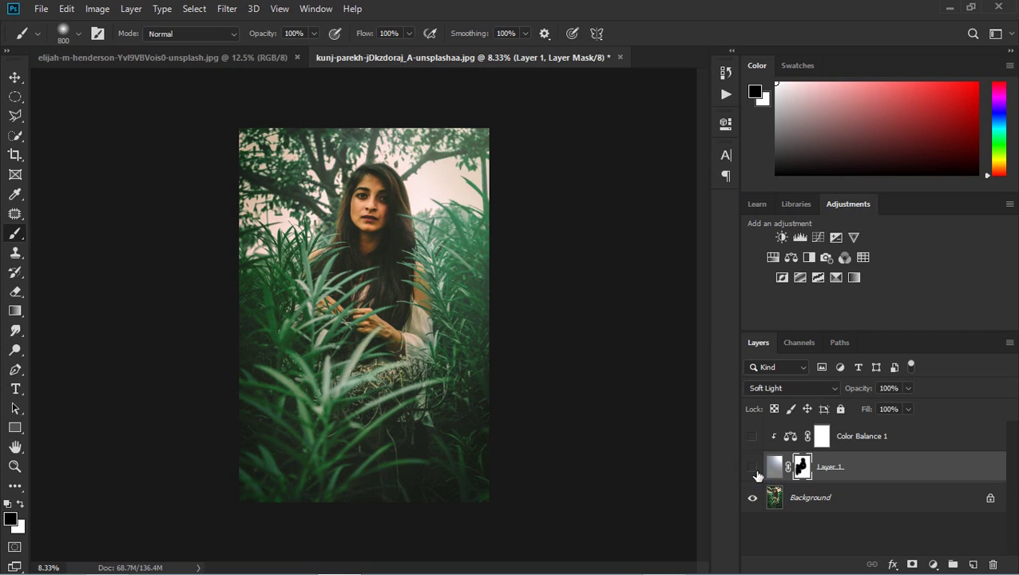
click(752, 468)
click(752, 468)
mouse_move(1004, 541)
Add a gradient fill layer clipped to the flare layer, using the Radial style with its centre moved toward the photo's upper right
click(131, 11)
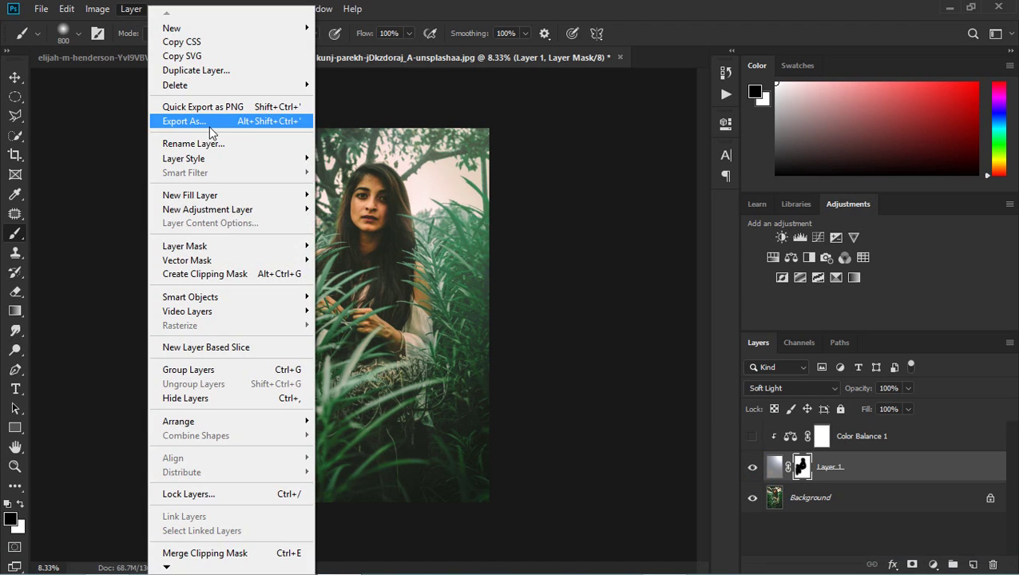
mouse_move(219, 195)
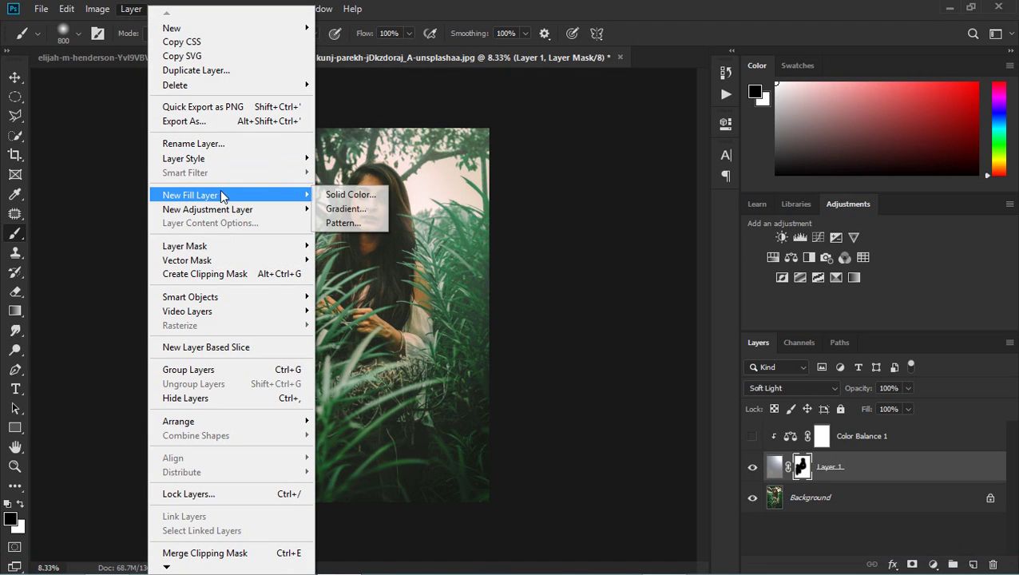
click(367, 207)
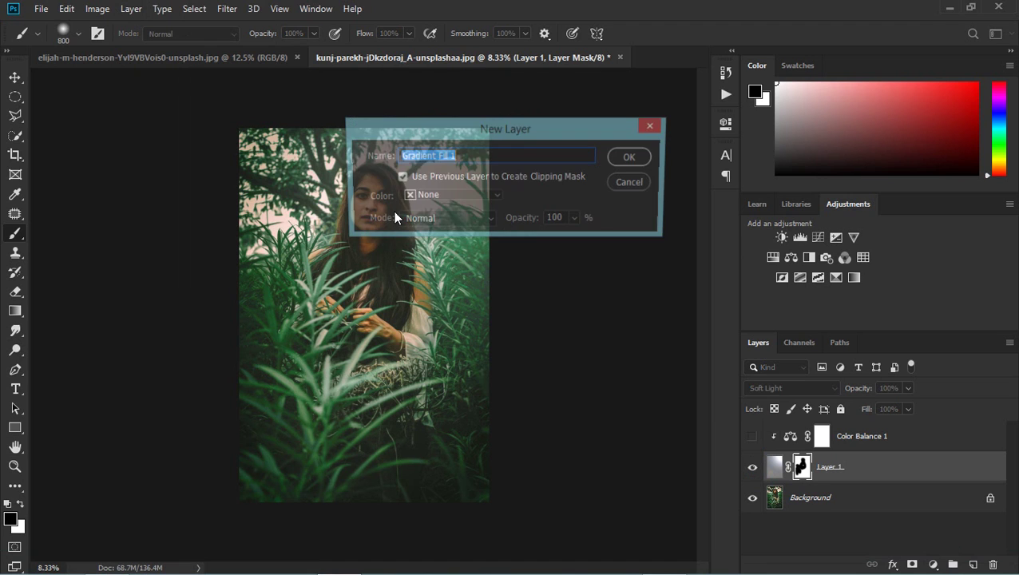
click(631, 158)
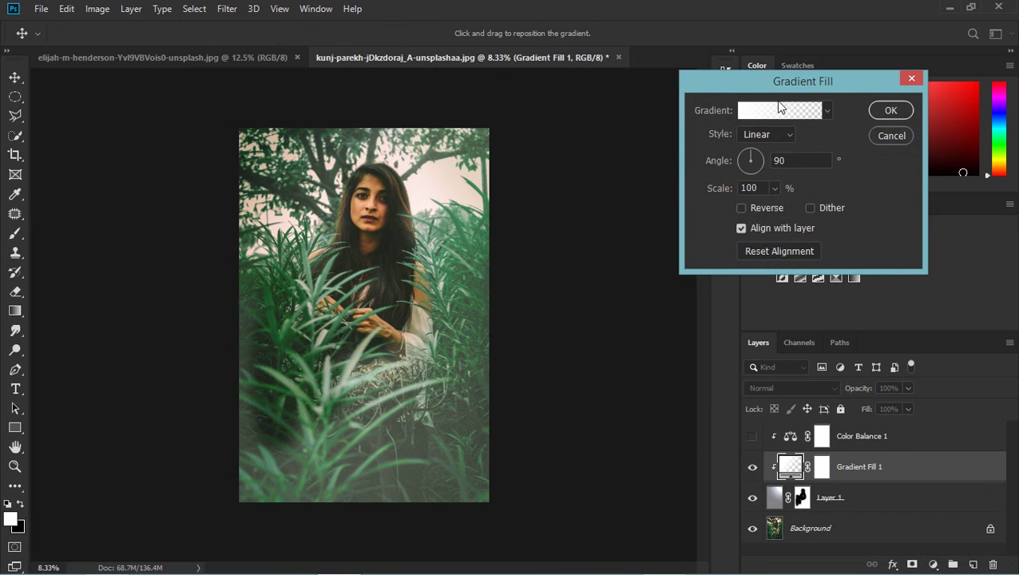
click(779, 110)
click(848, 124)
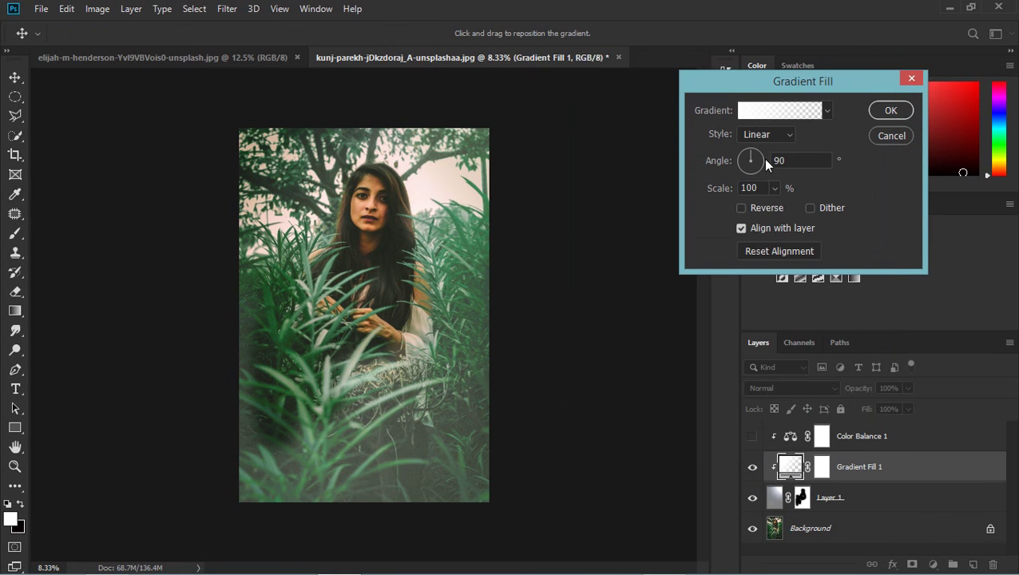
click(765, 136)
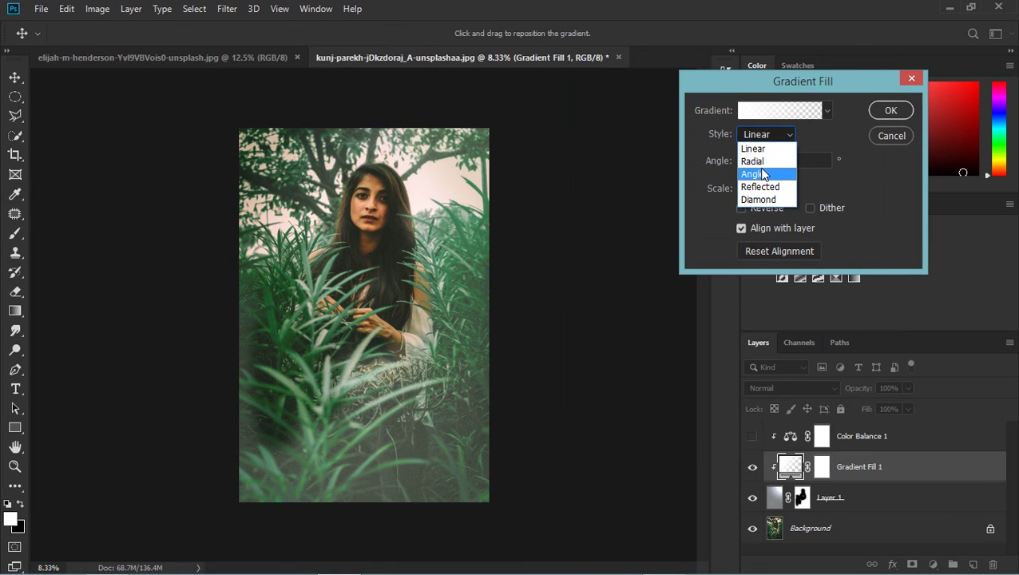
click(763, 163)
drag(414, 254, 477, 209)
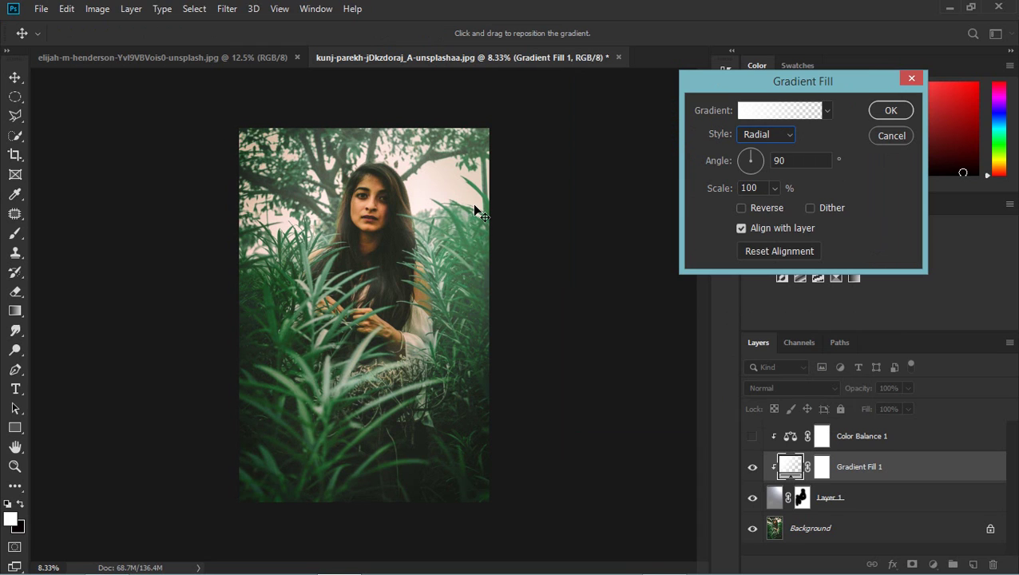
Try several gradient presets and apply Blue-Violet, Yellow-Orange to the gradient fill layer
click(780, 110)
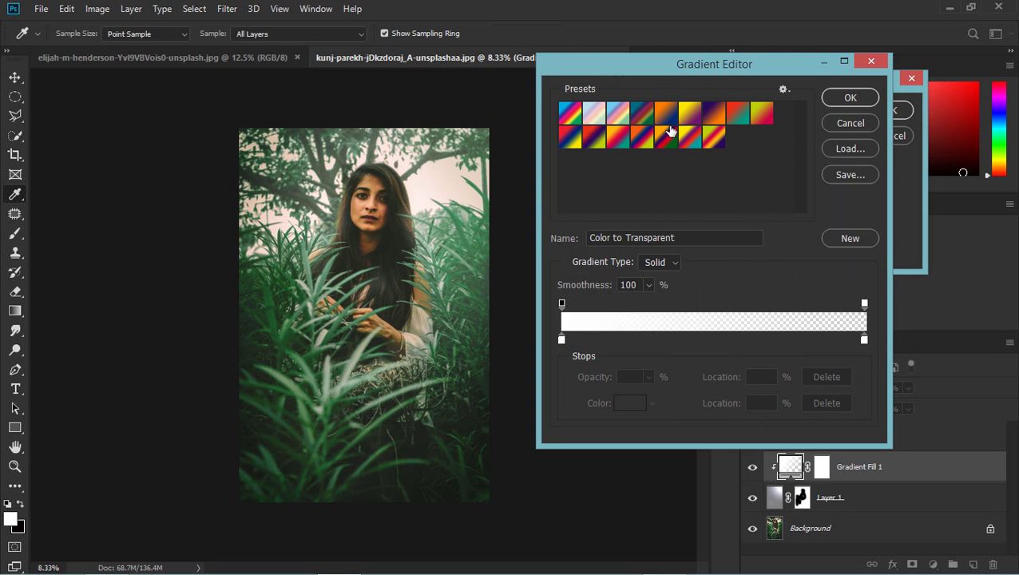
click(669, 135)
click(707, 119)
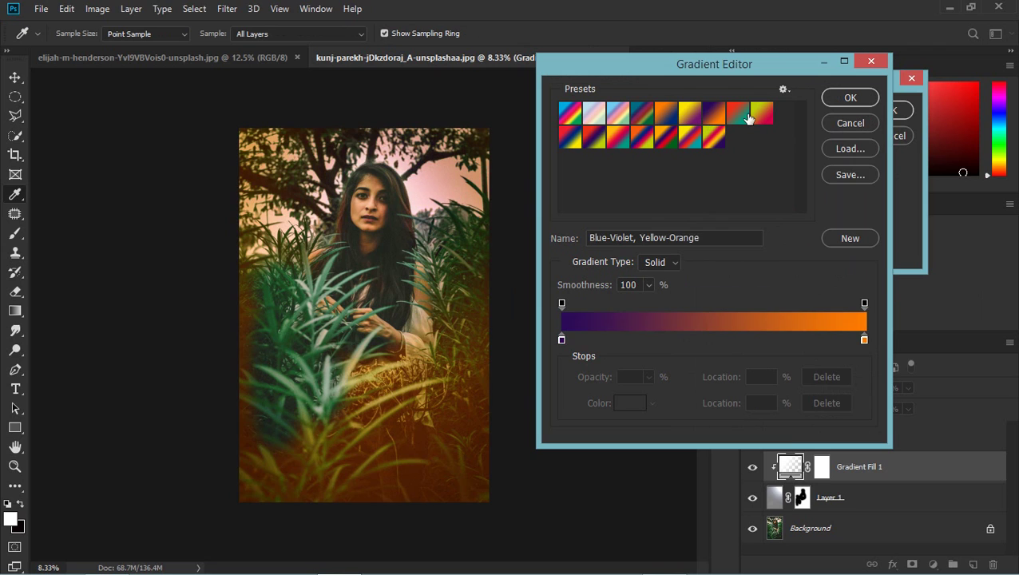
click(749, 117)
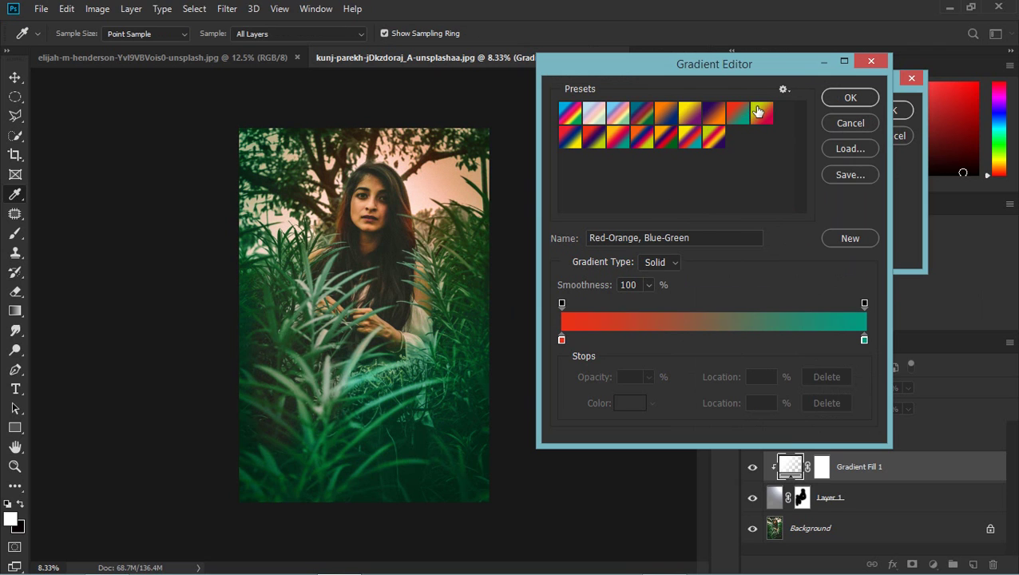
click(760, 115)
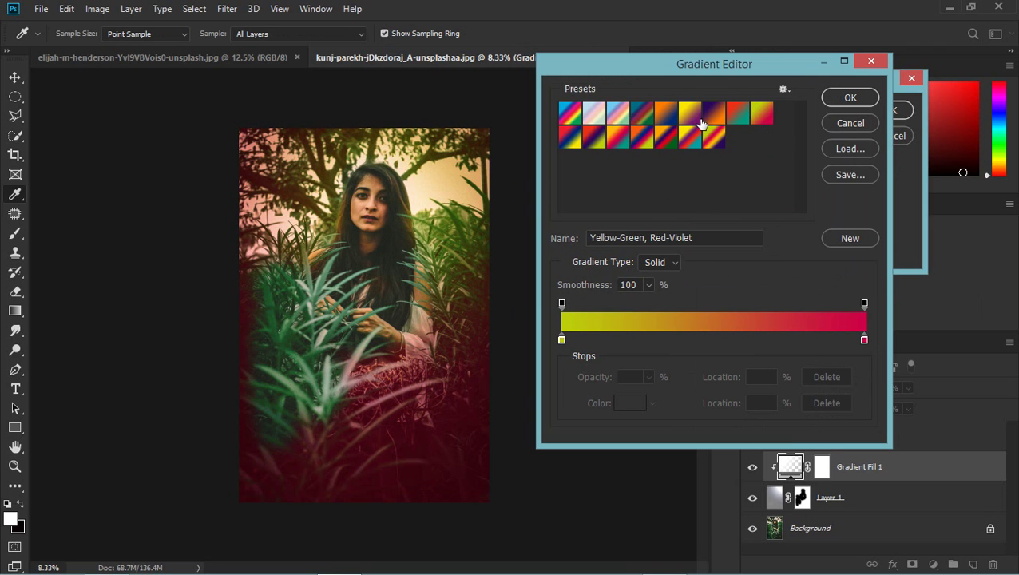
click(713, 116)
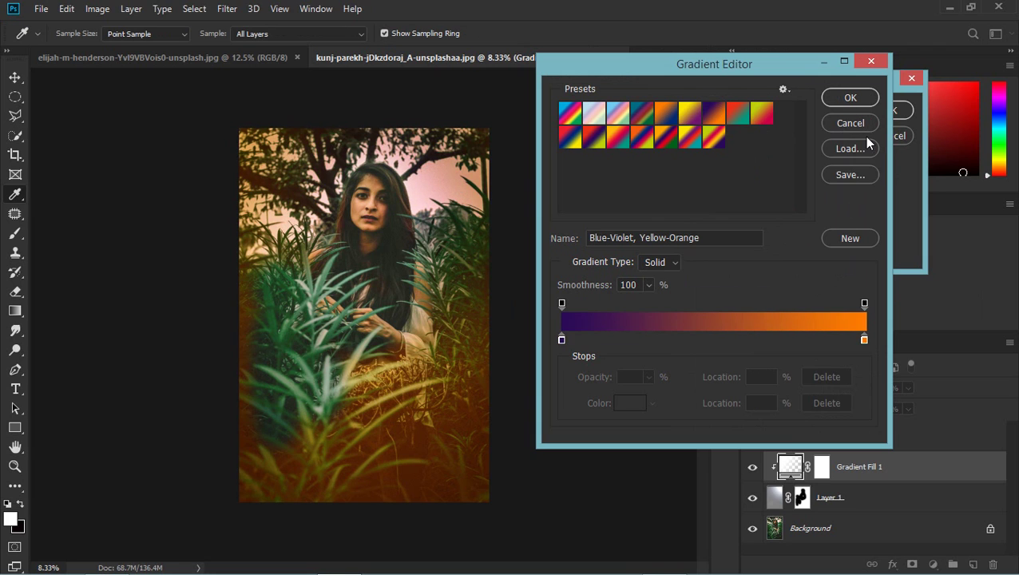
click(841, 102)
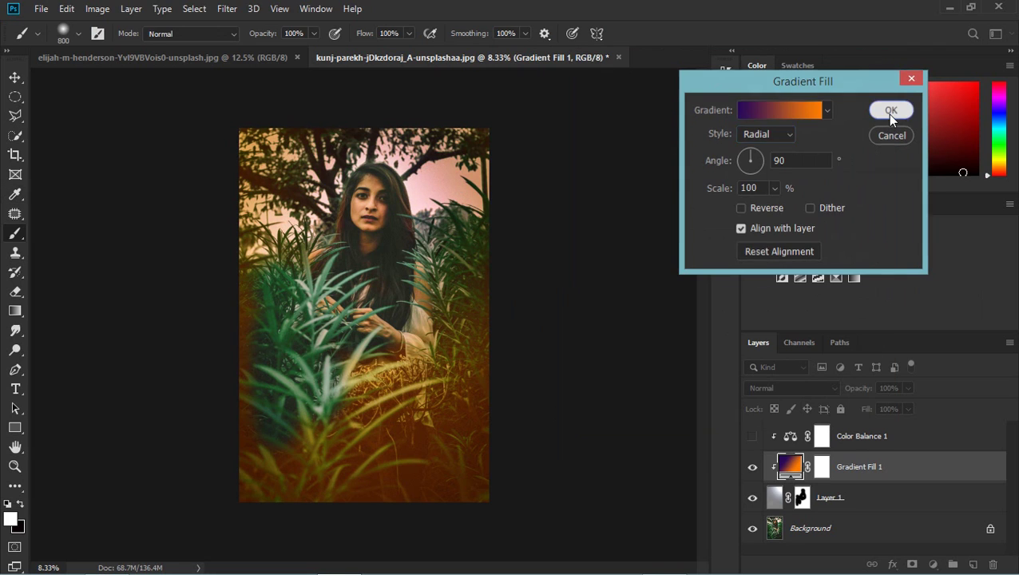
click(887, 113)
Hide the flare layer and release the gradient fill layer's clipping mask, keeping the fill unrasterized
right_click(783, 473)
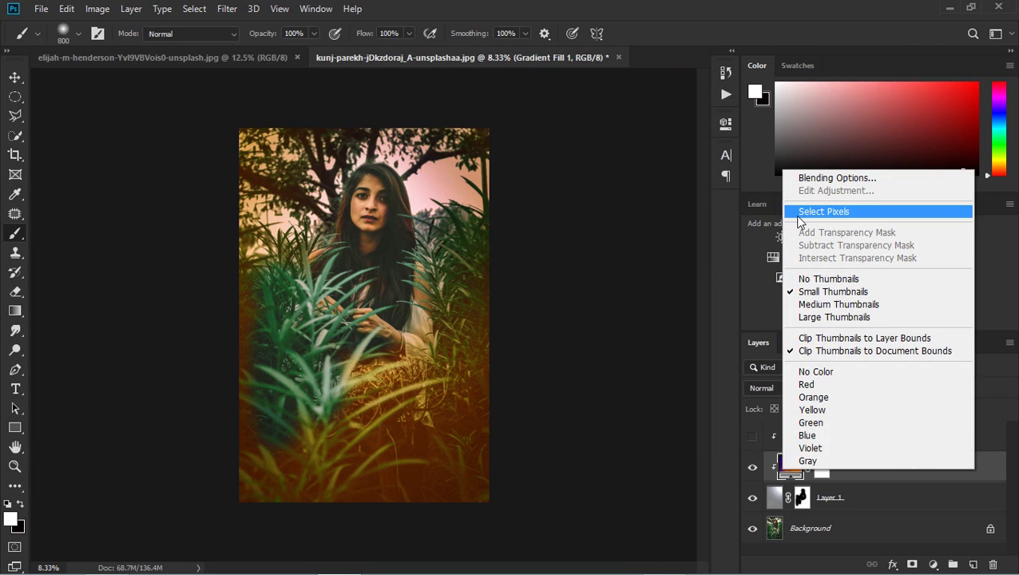
click(770, 551)
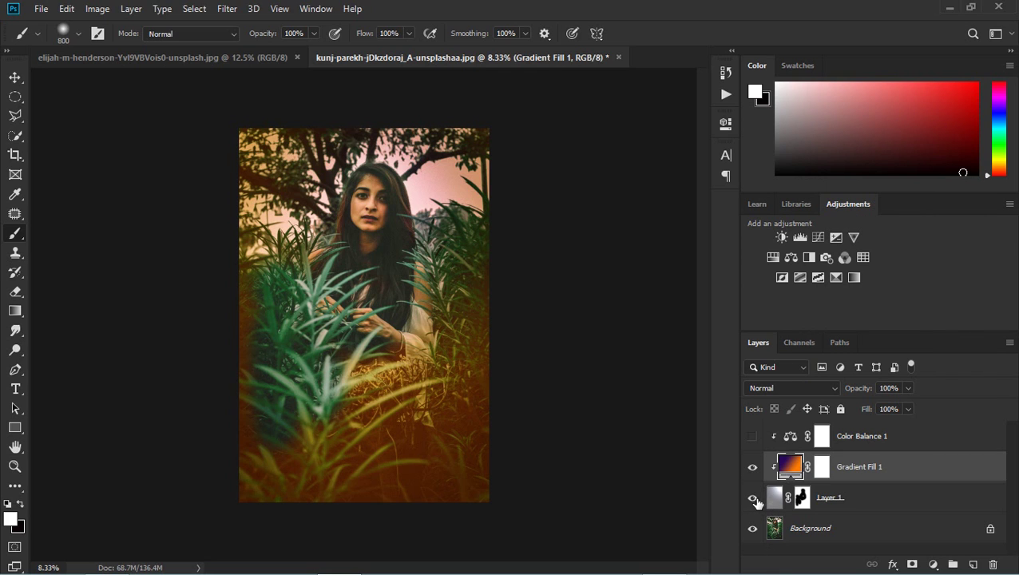
click(752, 498)
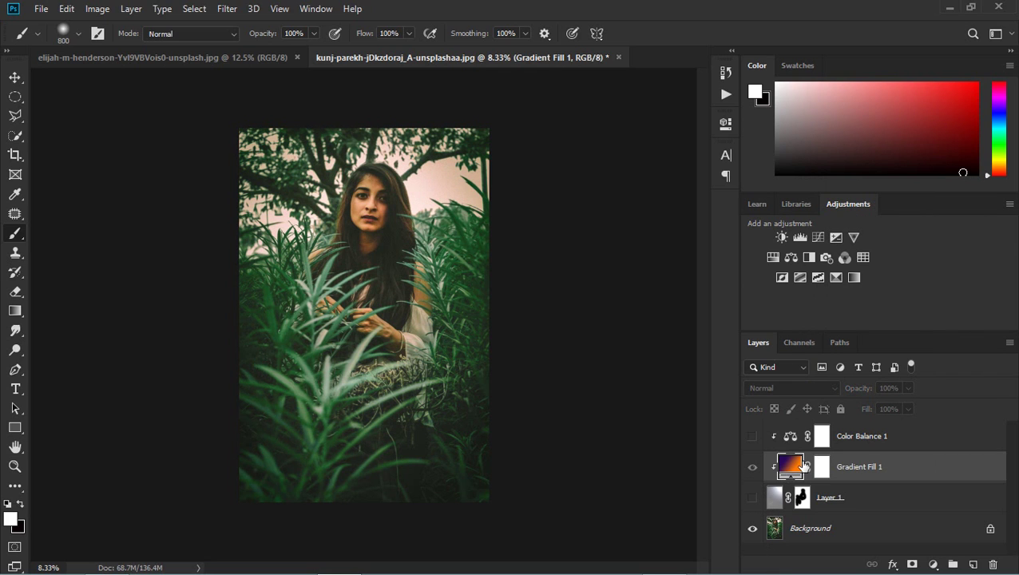
right_click(785, 473)
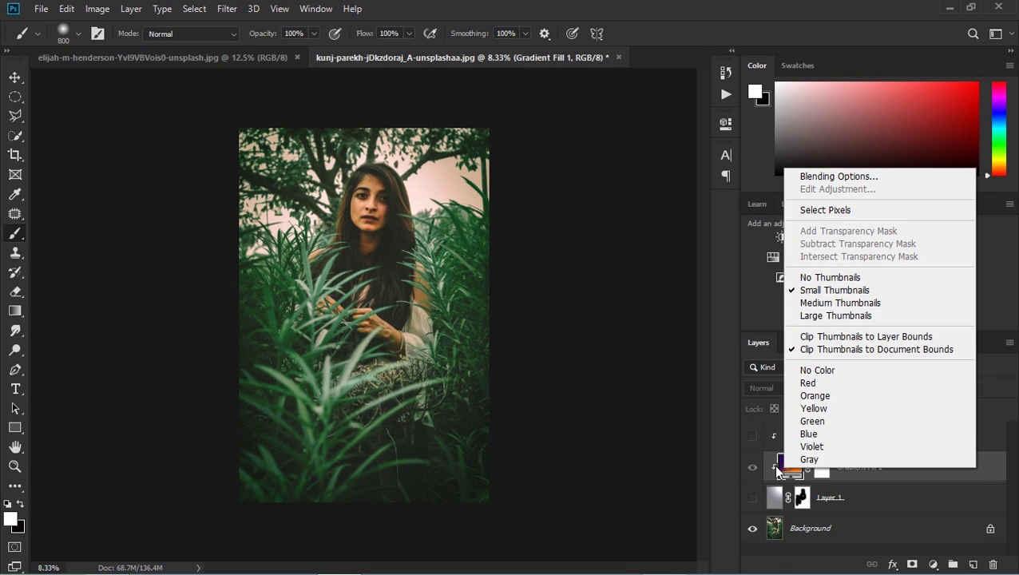
right_click(773, 475)
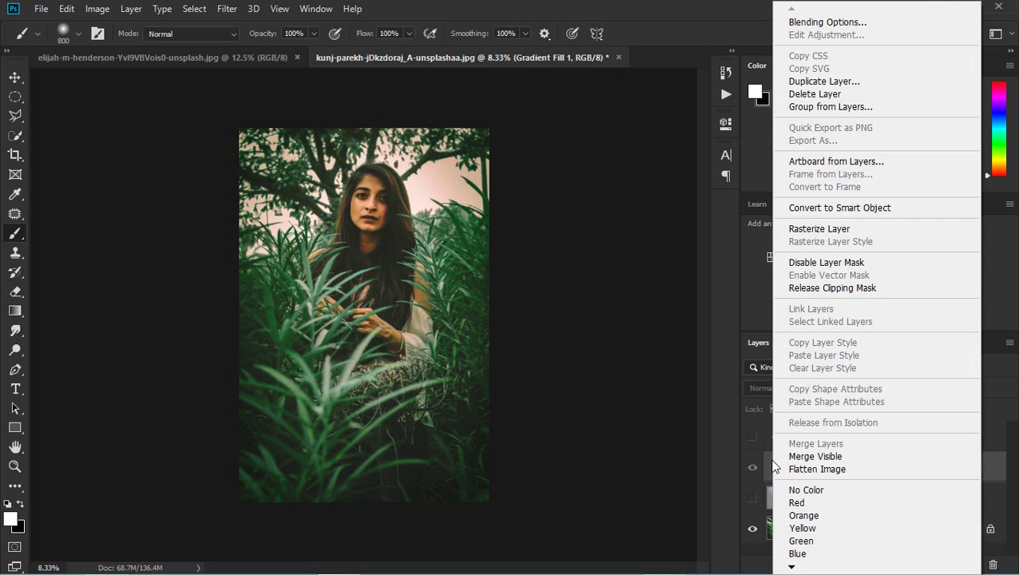
click(815, 288)
click(385, 252)
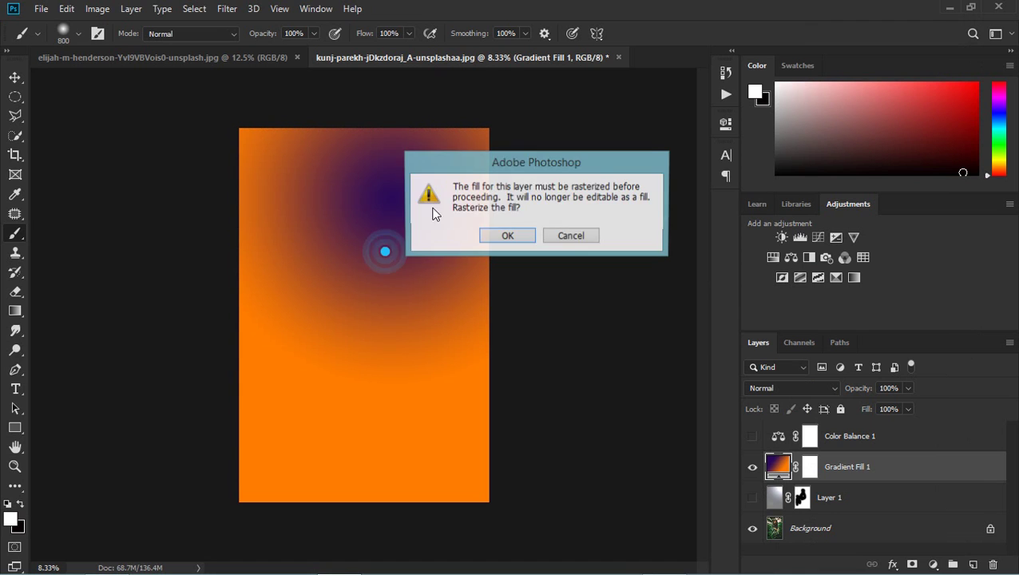
click(570, 234)
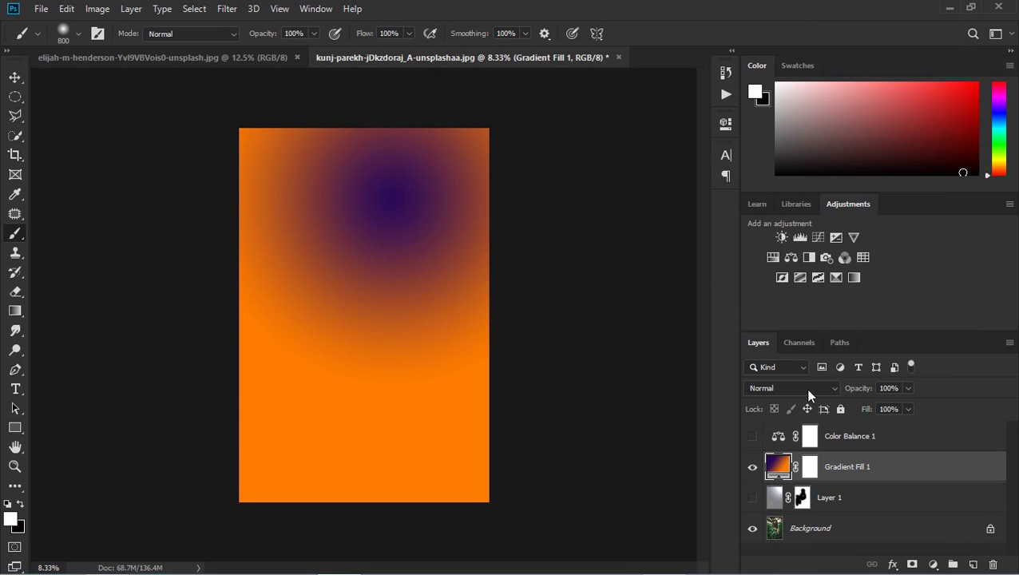
Set the gradient fill layer's blend mode to Soft Light and try repositioning the gradient with the Move tool
click(806, 389)
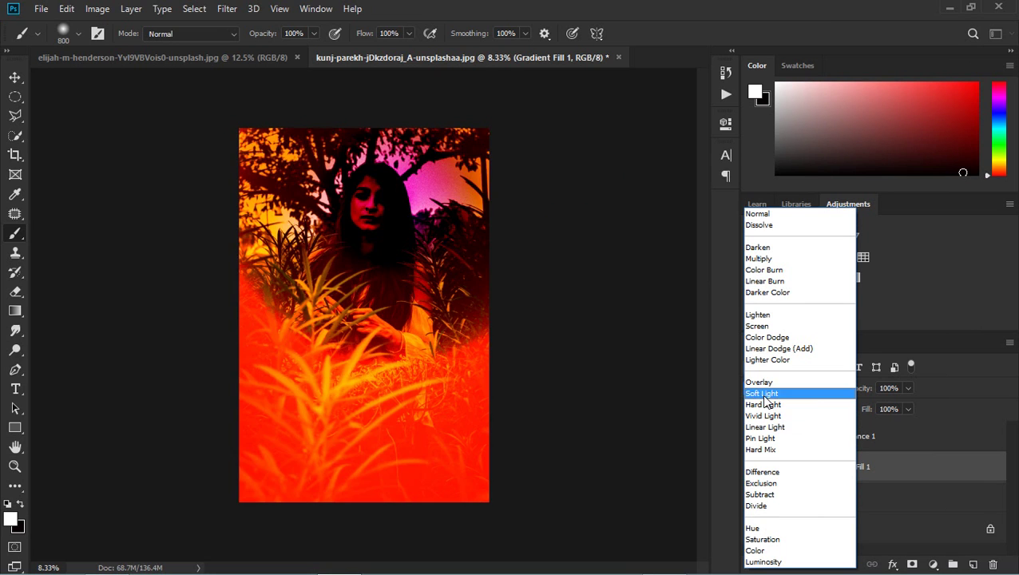
click(762, 393)
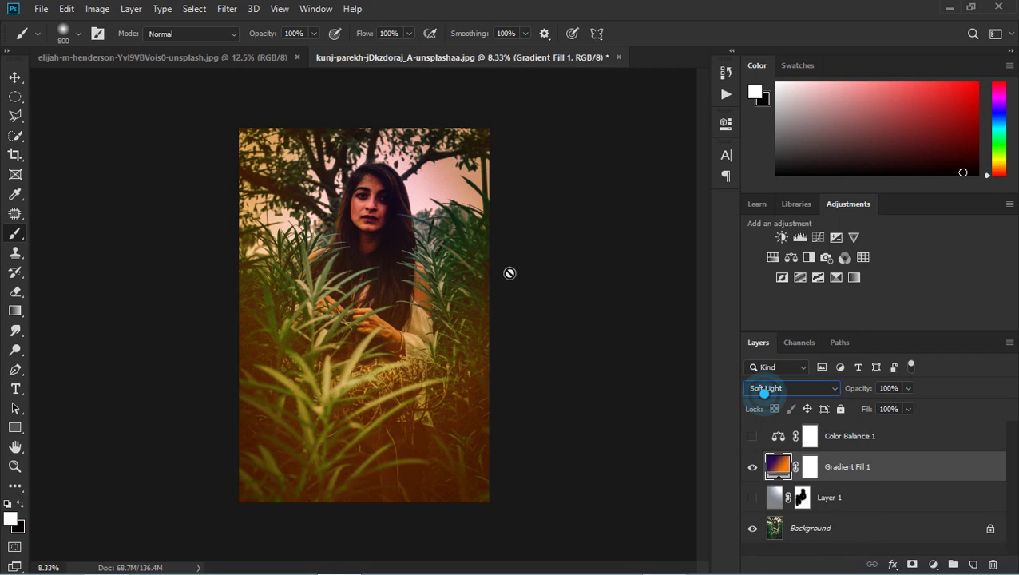
click(15, 77)
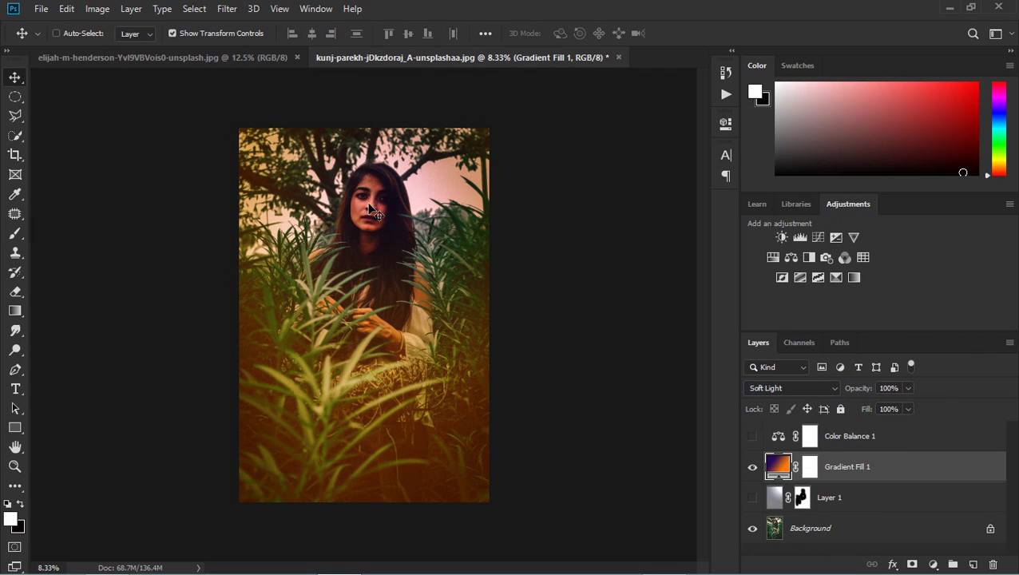
mouse_move(370, 206)
mouse_down()
mouse_move(432, 148)
mouse_move(445, 187)
mouse_move(462, 145)
mouse_up()
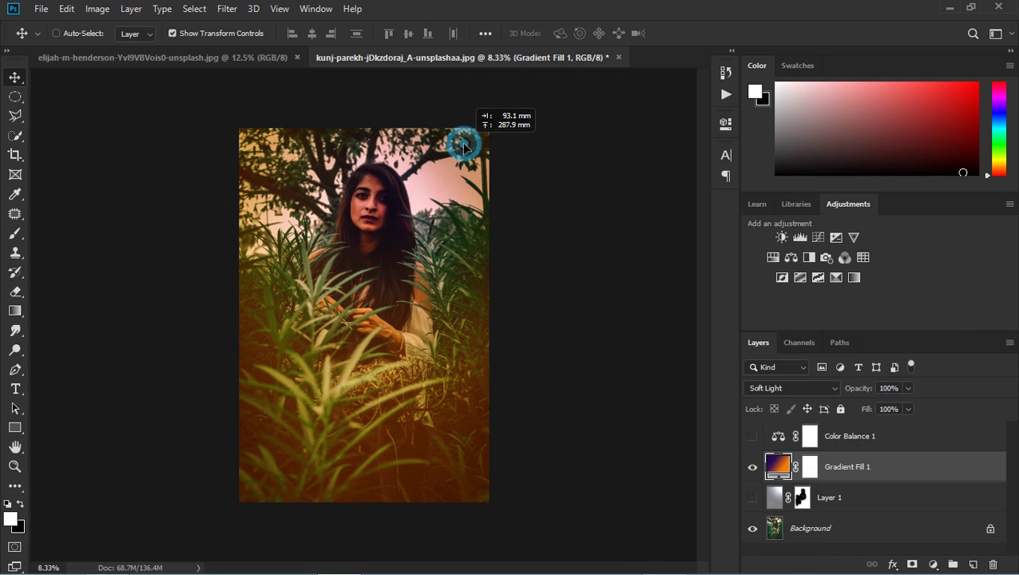
drag(375, 411, 388, 214)
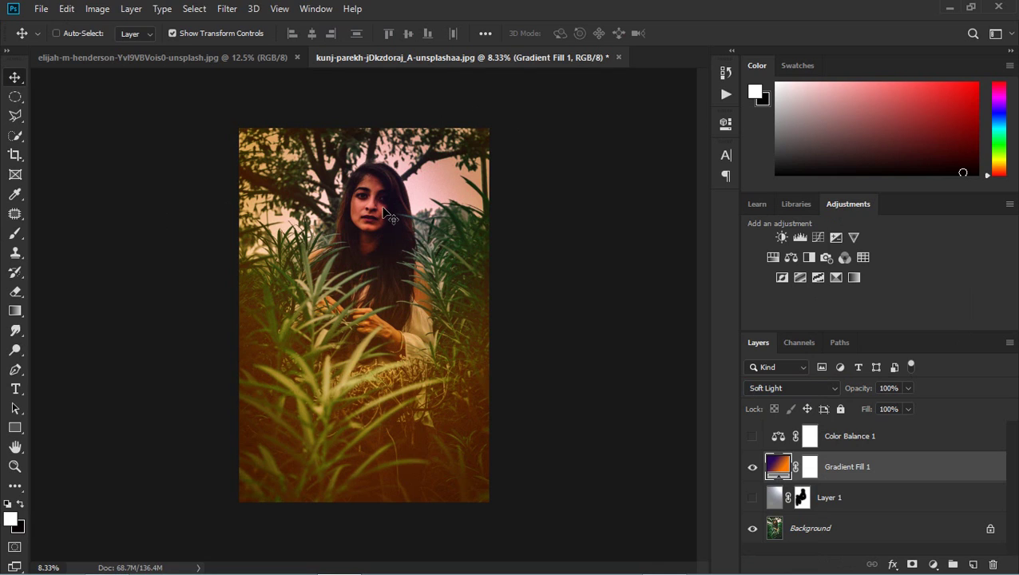
Paint black over the woman on the gradient fill layer's mask with the 800 px soft brush and reduce the layer's fill to 86%
click(809, 468)
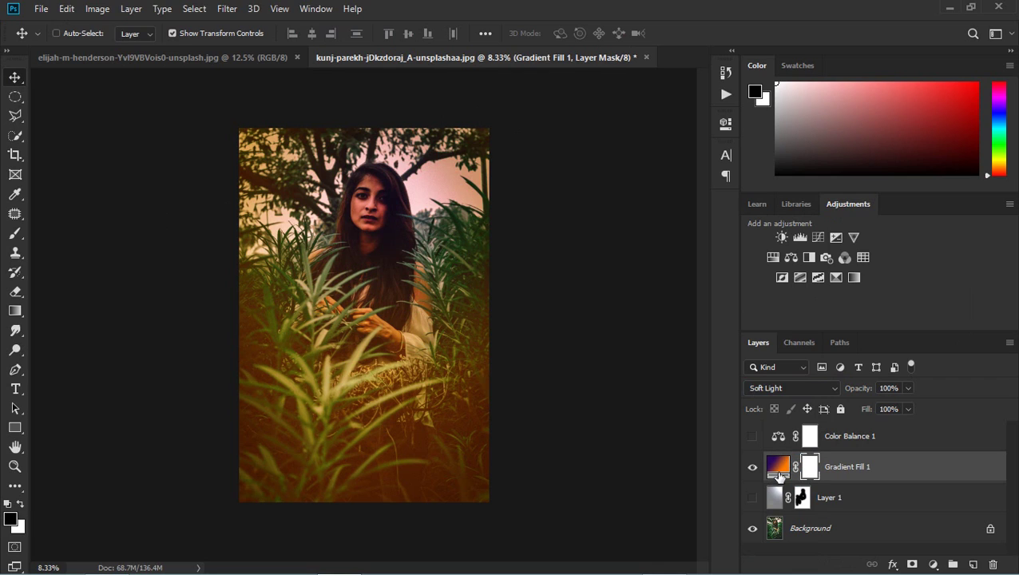
click(14, 233)
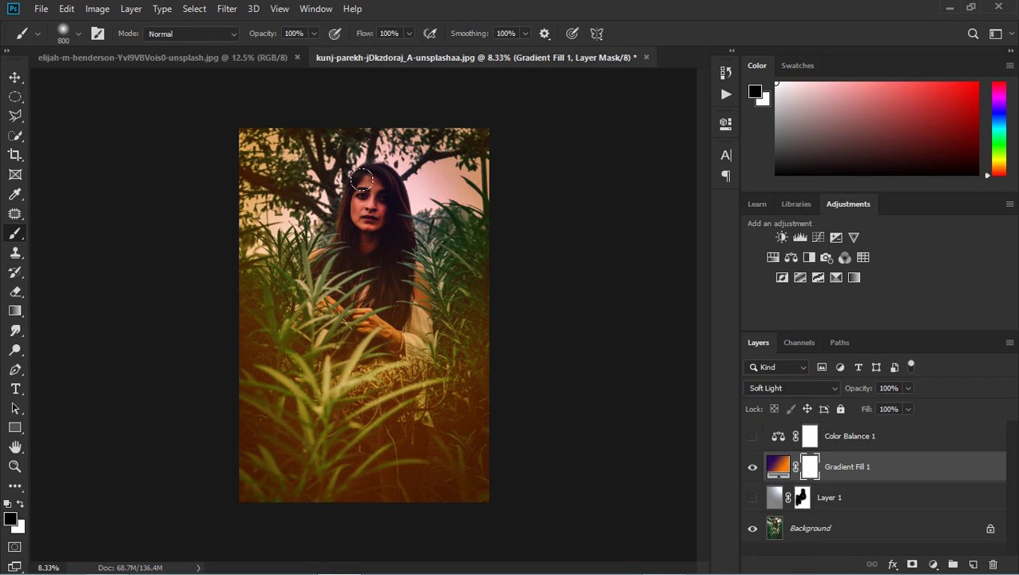
mouse_move(362, 179)
mouse_down()
mouse_move(330, 267)
mouse_move(371, 342)
mouse_move(366, 273)
mouse_move(406, 346)
mouse_move(407, 307)
mouse_move(416, 367)
mouse_up()
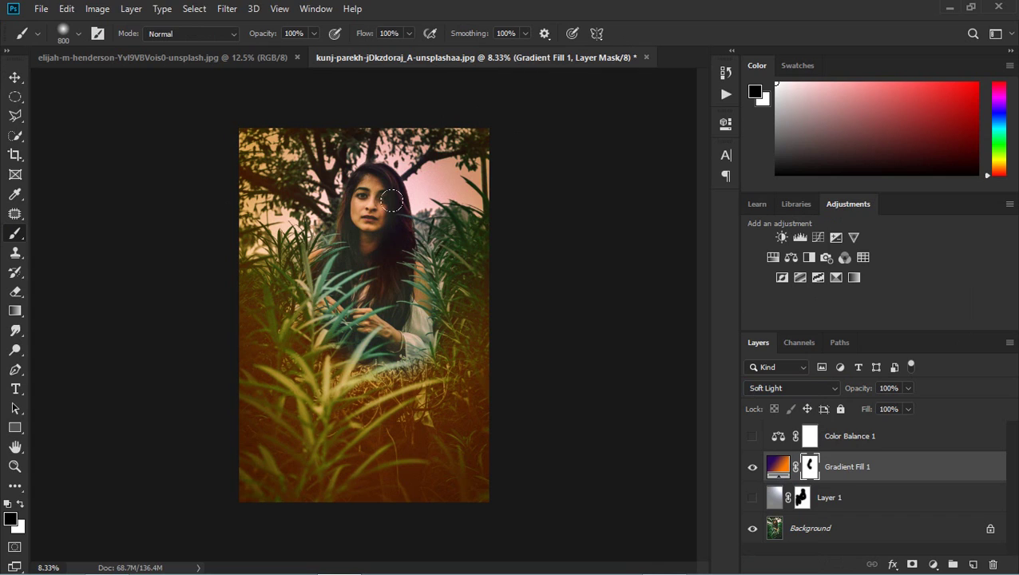
mouse_move(391, 199)
mouse_down()
mouse_move(362, 176)
mouse_move(407, 312)
mouse_move(398, 360)
mouse_up()
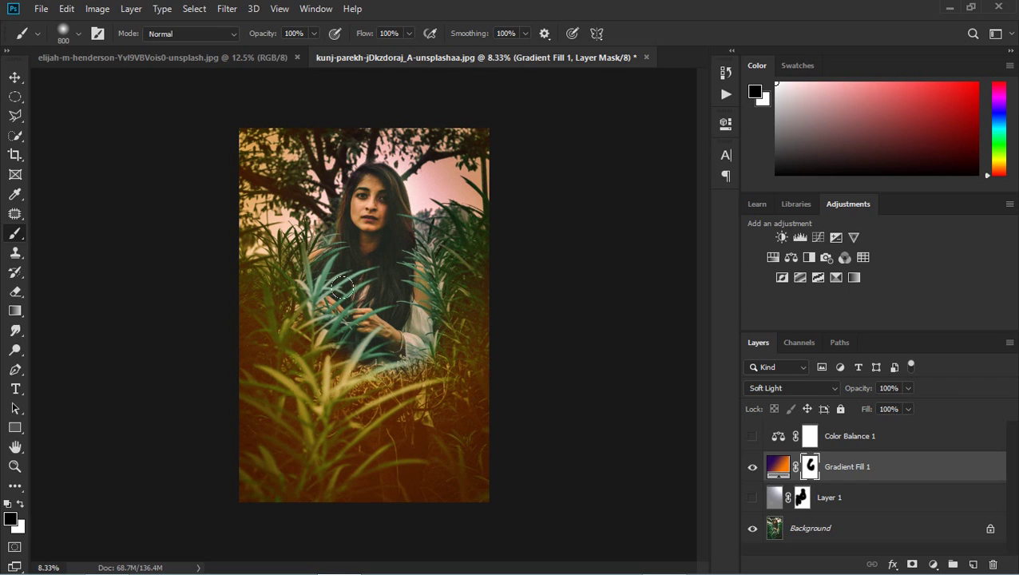
drag(343, 288, 397, 214)
click(908, 409)
mouse_move(906, 422)
mouse_down()
mouse_move(879, 427)
mouse_move(892, 430)
mouse_up()
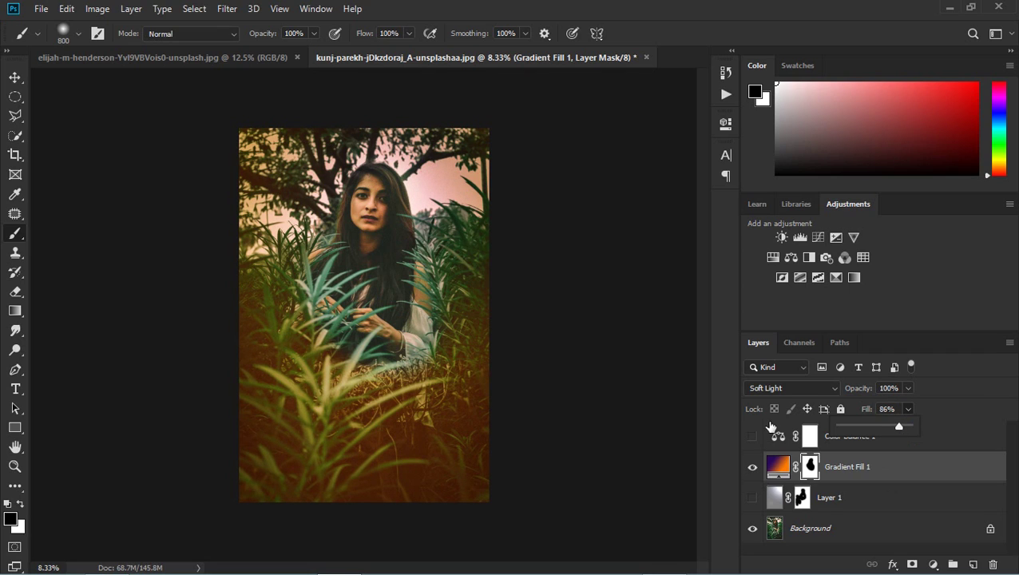
Try repositioning the gradient fill with Free Transform and the Move tool, and undo the move
click(778, 467)
key(ctrl+t)
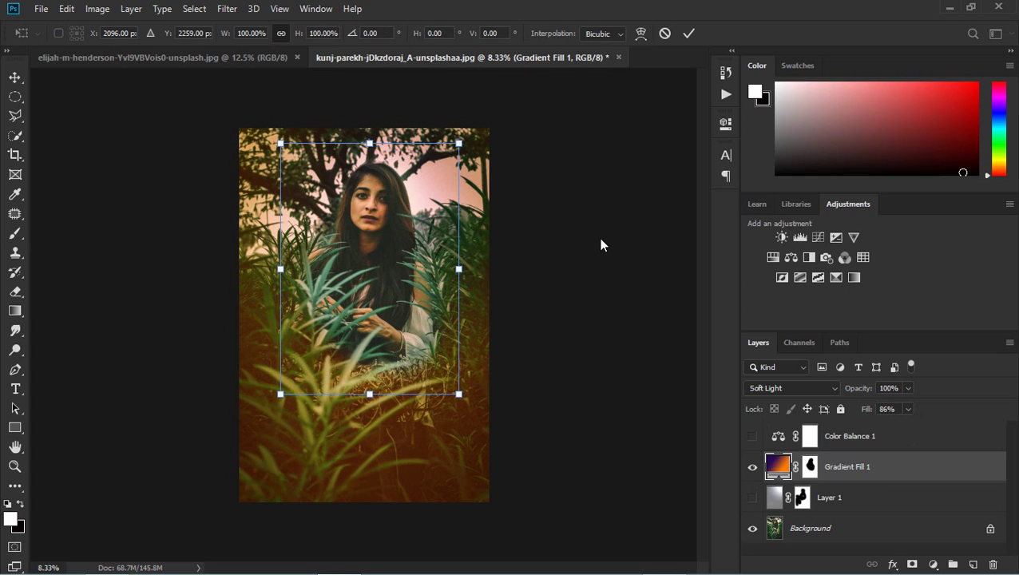
key(Return)
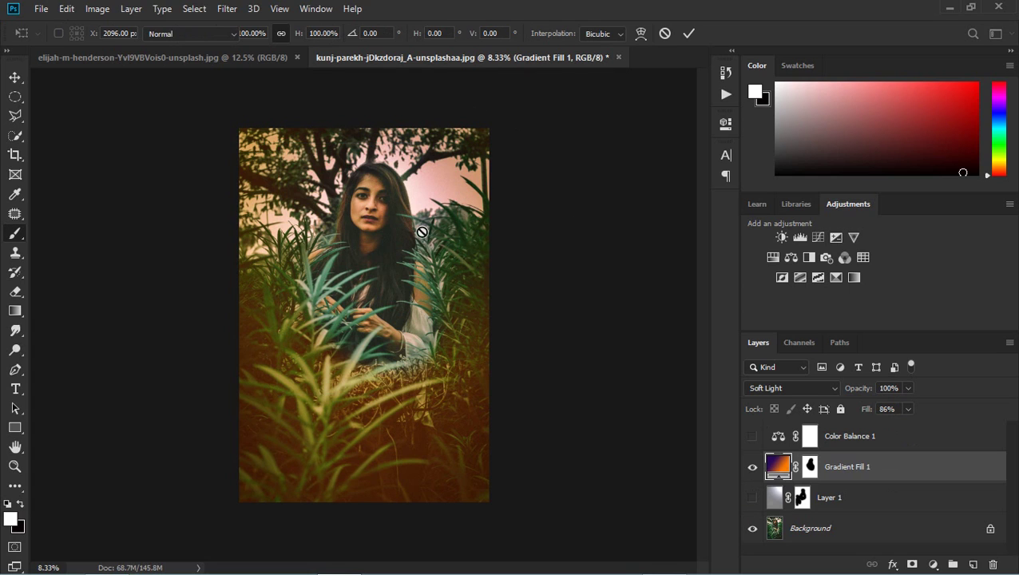
key(b)
key(v)
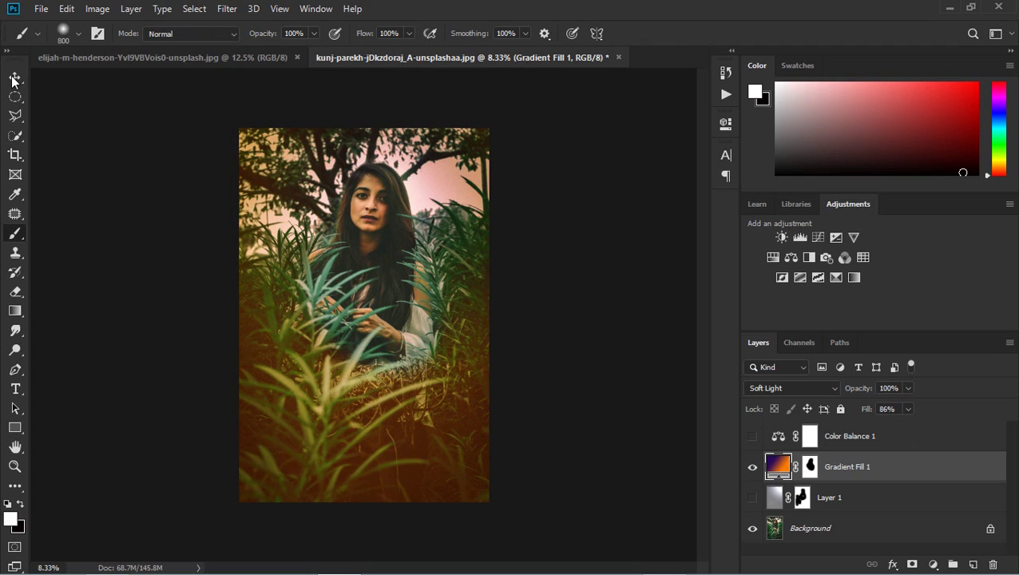
drag(410, 451, 474, 277)
drag(417, 374, 391, 437)
key(ctrl+z)
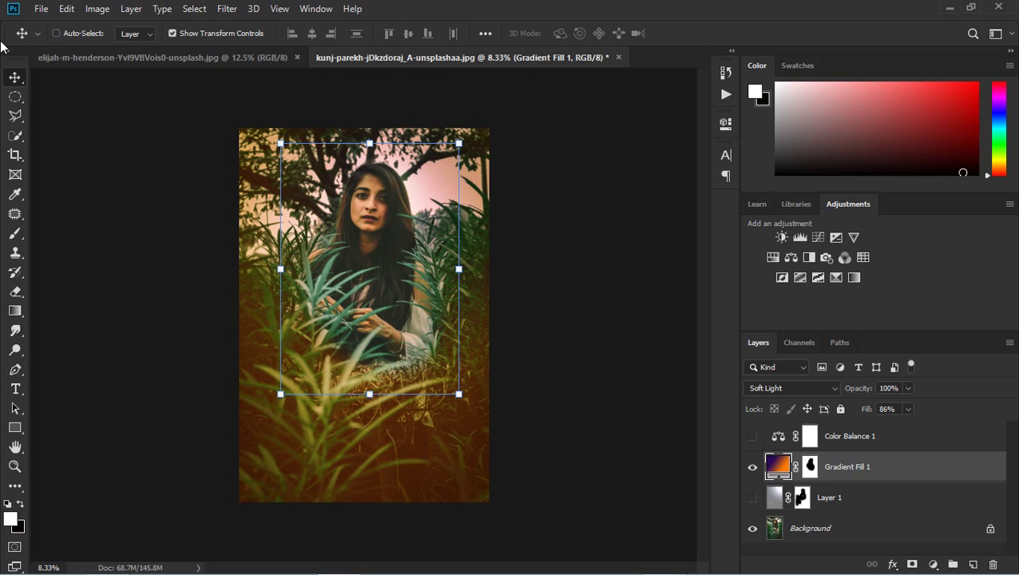
key(m)
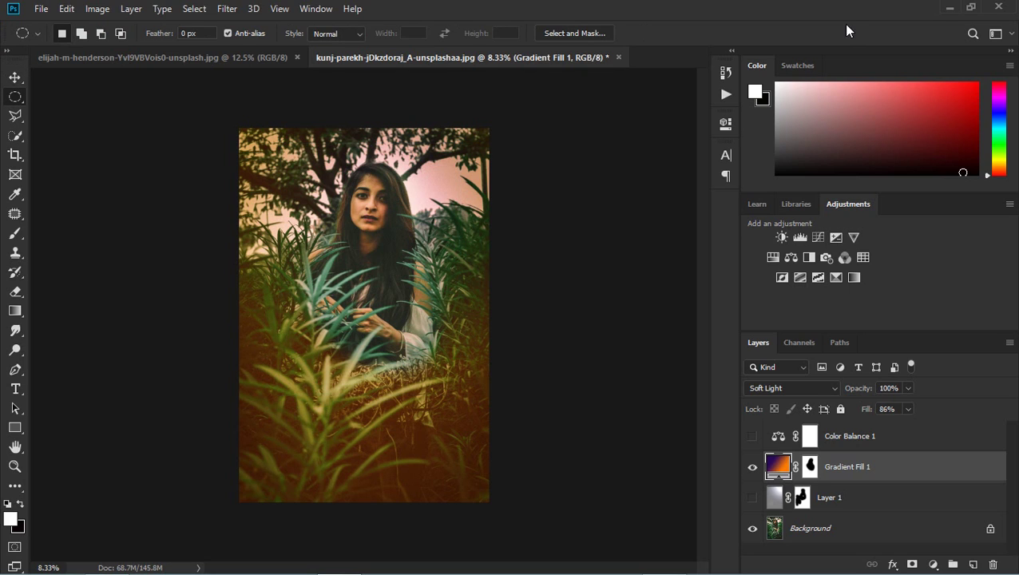
Compare the edit with the original photo by reverting to the opening history snapshot and returning to the fill opacity change
click(719, 74)
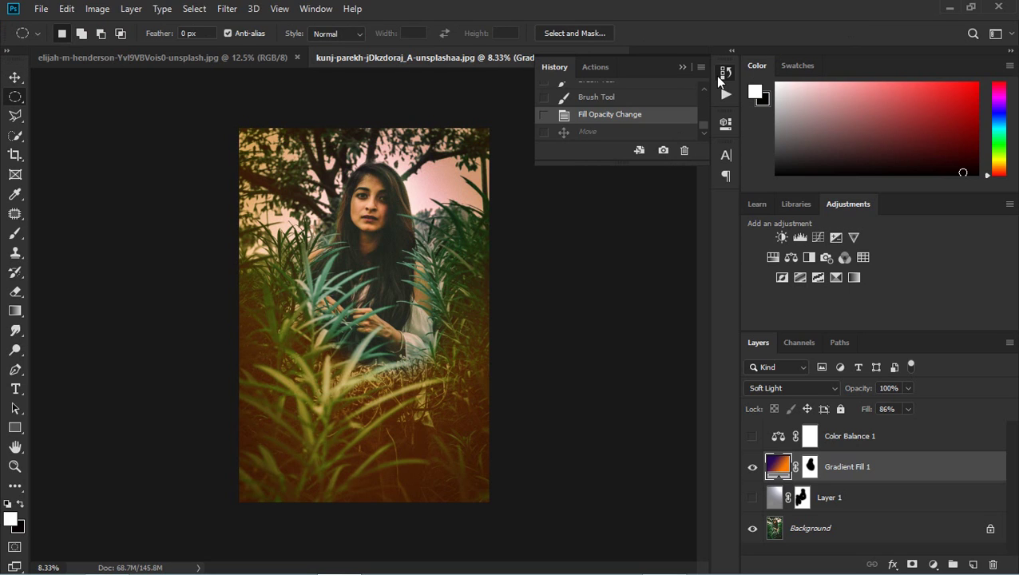
click(703, 97)
click(671, 97)
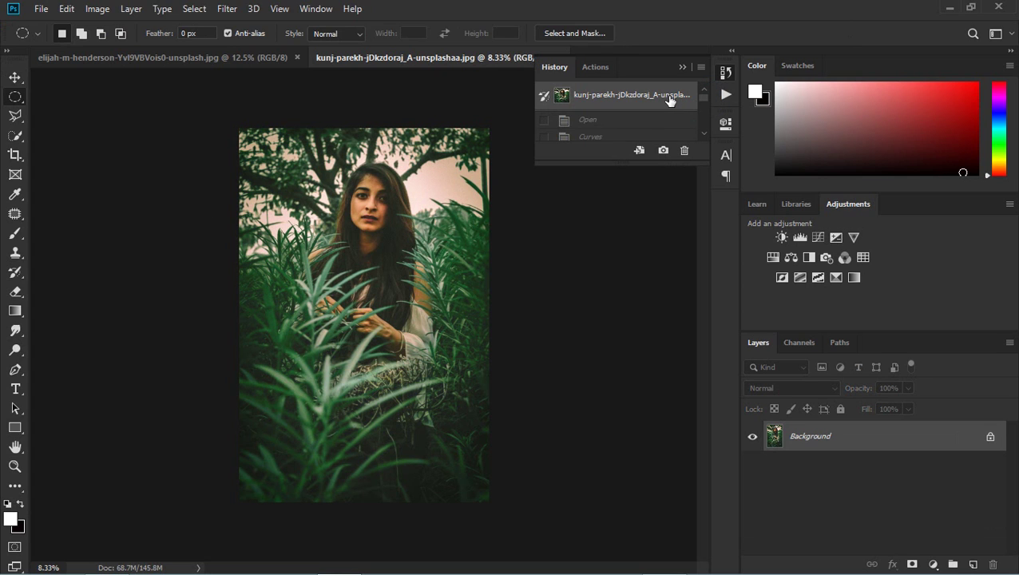
key(ctrl+z)
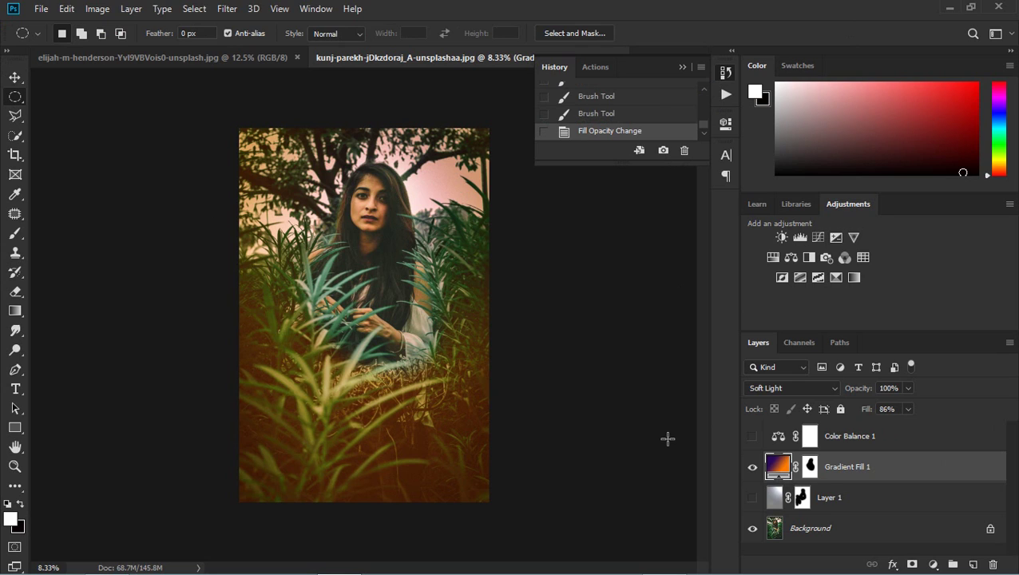
Switch to the Move tool and deselect the gradient fill layer to clear its transform controls
click(16, 76)
click(16, 77)
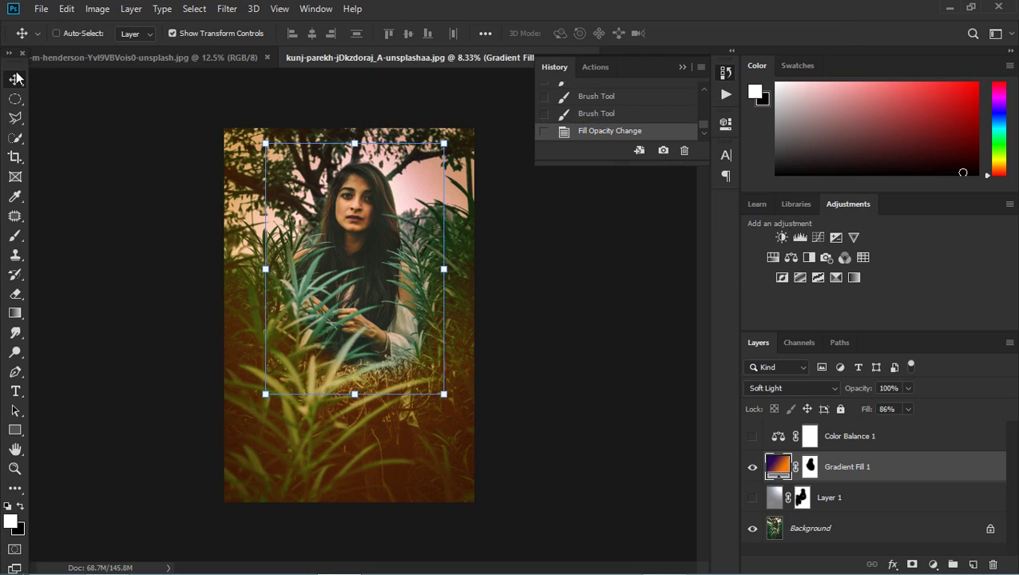
click(581, 301)
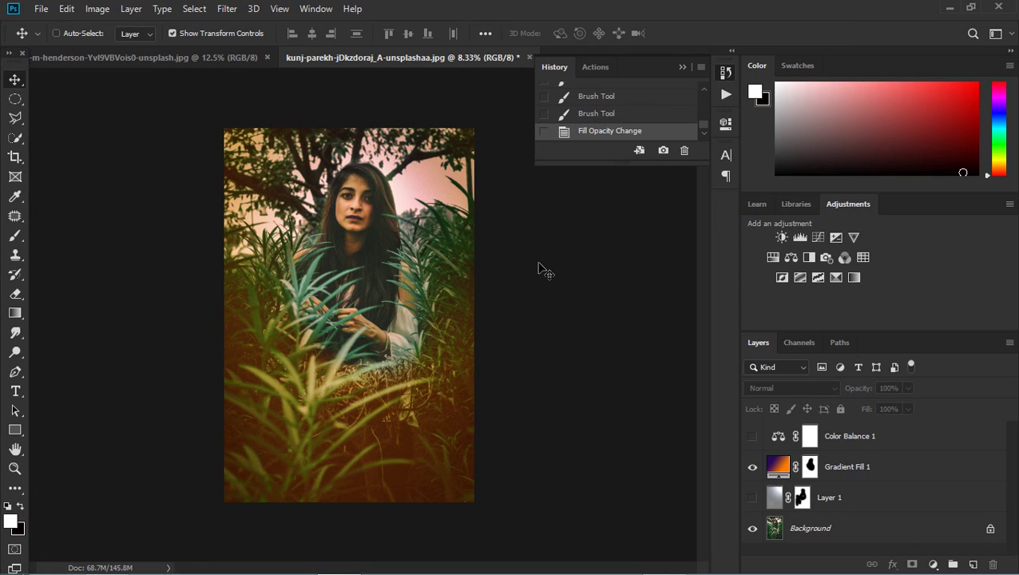